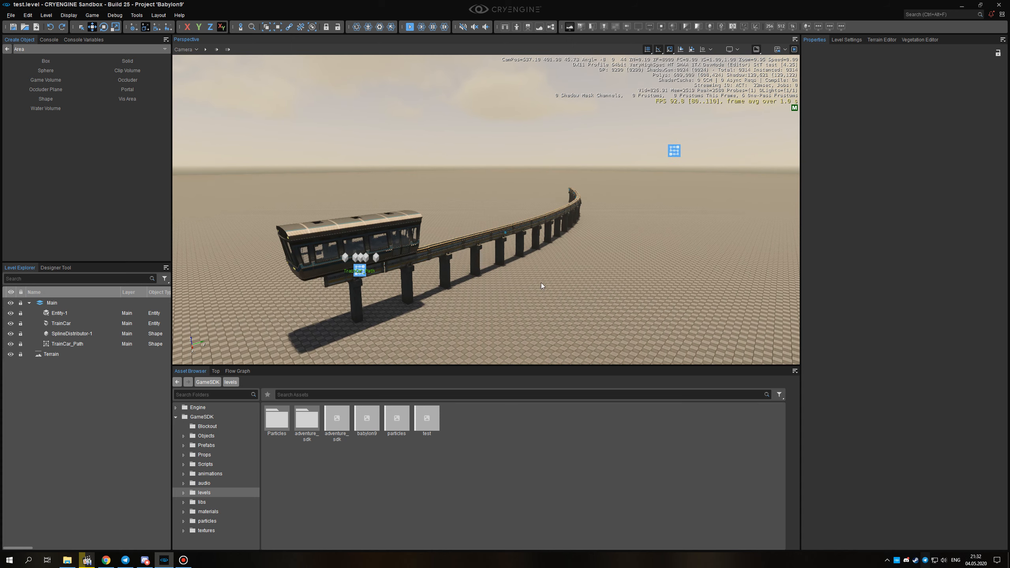
# Draw a new area Shape with several points on the terrain beside the monorail track.
pyautogui.moveTo(536, 280); pyautogui.dragTo(536, 274, button='middle')
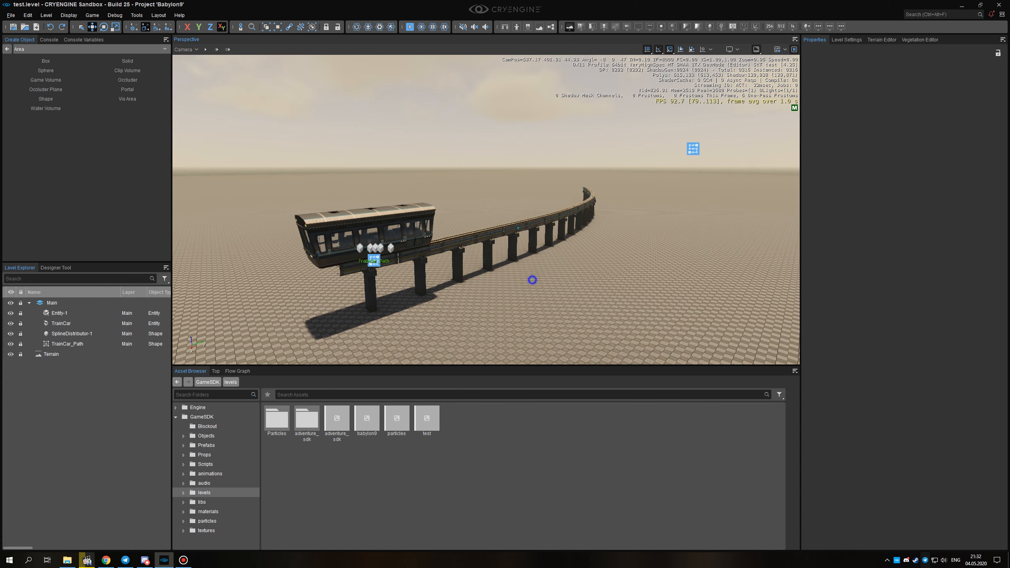
pyautogui.moveTo(532, 280); pyautogui.dragTo(532, 282, button='right')
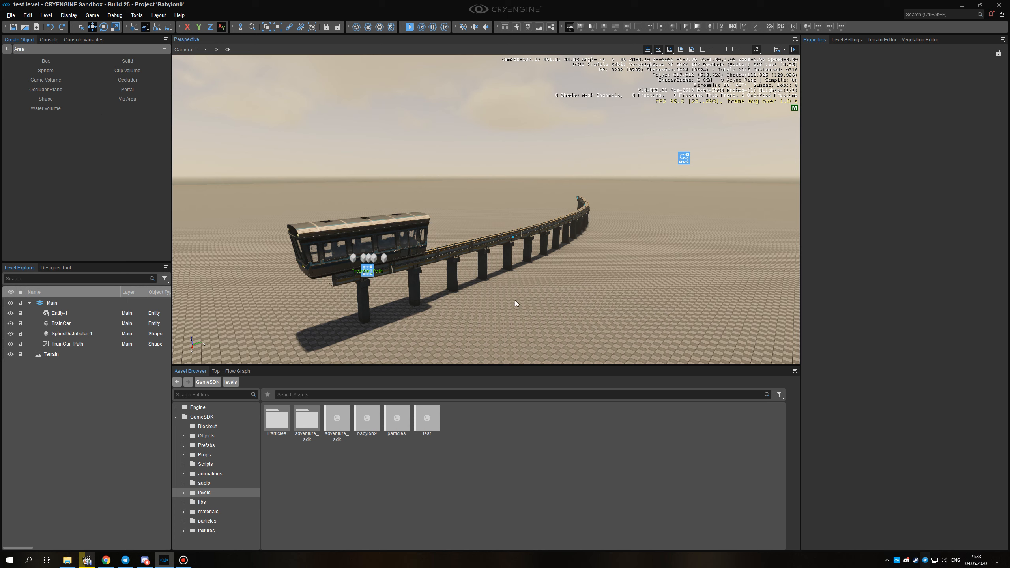
pyautogui.click(7, 49)
pyautogui.click(21, 64)
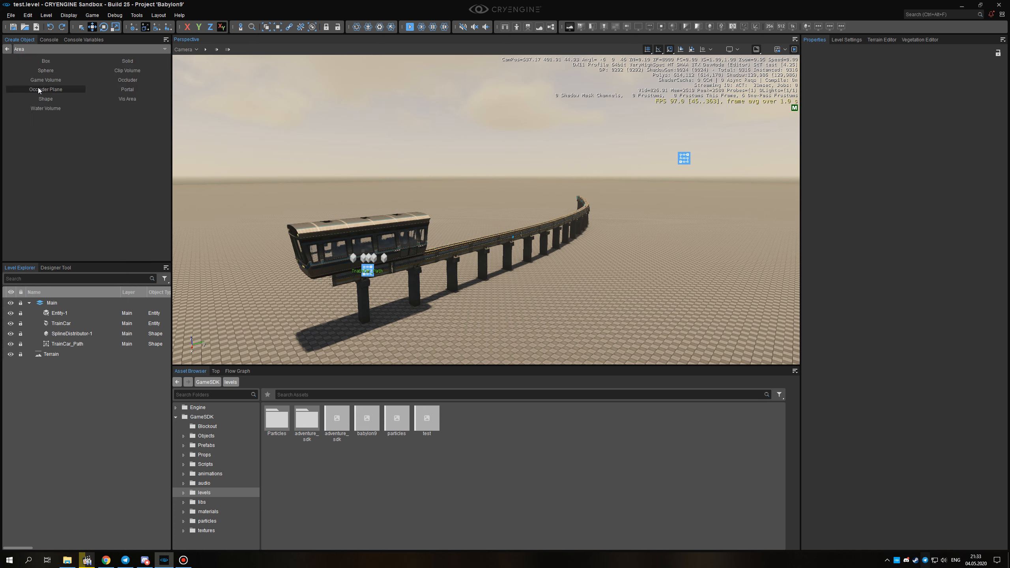
pyautogui.click(46, 98)
pyautogui.moveTo(443, 248); pyautogui.dragTo(440, 270, button='right')
pyautogui.click(430, 323)
pyautogui.click(498, 297)
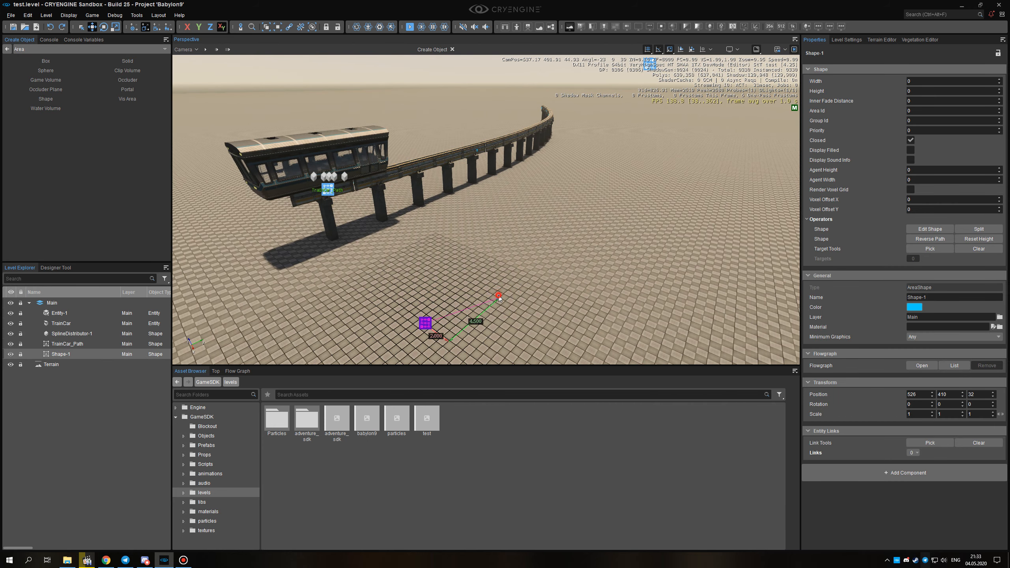
pyautogui.click(543, 267)
pyautogui.click(563, 230)
pyautogui.doubleClick(560, 206)
# Raise the new shape to a Z position of 34.5, display the scene in wireframe, and turn off the shape's Closed option.
pyautogui.moveTo(487, 268)
pyautogui.keyDown('alt'); pyautogui.mouseDown(button='middle')
pyautogui.moveTo(512, 229)
pyautogui.moveTo(486, 268)
pyautogui.mouseUp(button='middle'); pyautogui.keyUp('alt')
pyautogui.moveTo(454, 287); pyautogui.dragTo(454, 242)
pyautogui.moveTo(455, 241)
pyautogui.keyDown('alt'); pyautogui.mouseDown(button='middle')
pyautogui.moveTo(463, 258)
pyautogui.moveTo(472, 243)
pyautogui.mouseUp(button='middle'); pyautogui.keyUp('alt')
pyautogui.click(733, 27)
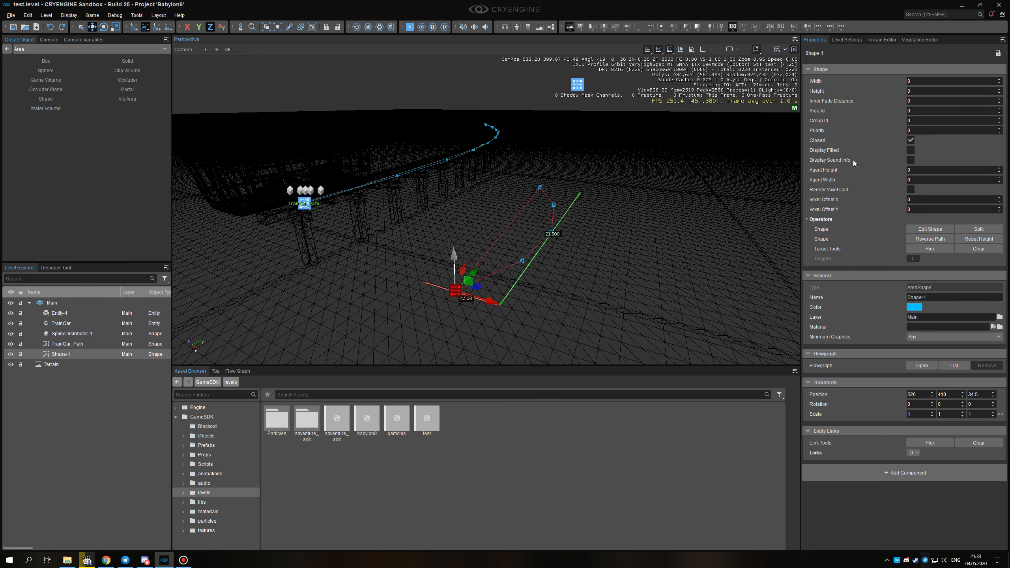
pyautogui.click(910, 141)
pyautogui.keyDown('alt'); pyautogui.moveTo(589, 223); pyautogui.dragTo(596, 234, button='middle'); pyautogui.keyUp('alt')
# Return the viewport to shaded display and delete the newly drawn shape.
pyautogui.press('F3')
pyautogui.keyDown('alt'); pyautogui.moveTo(529, 209); pyautogui.dragTo(501, 237, button='middle'); pyautogui.keyUp('alt')
pyautogui.press('Delete')
# Switch to wireframe display and move TrainCar_Path away from the track along X to 527.
pyautogui.press('F3')
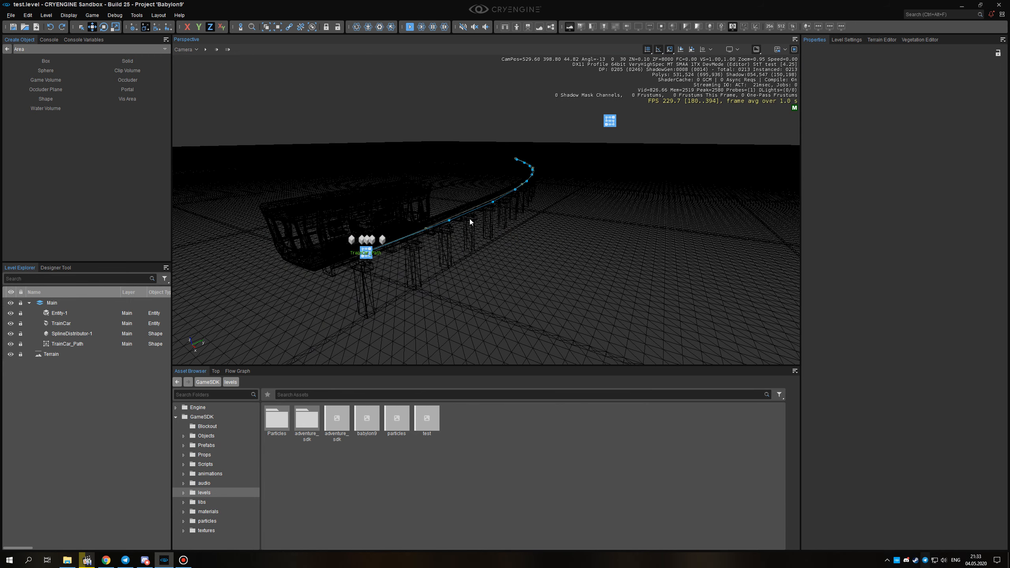
pyautogui.click(75, 343)
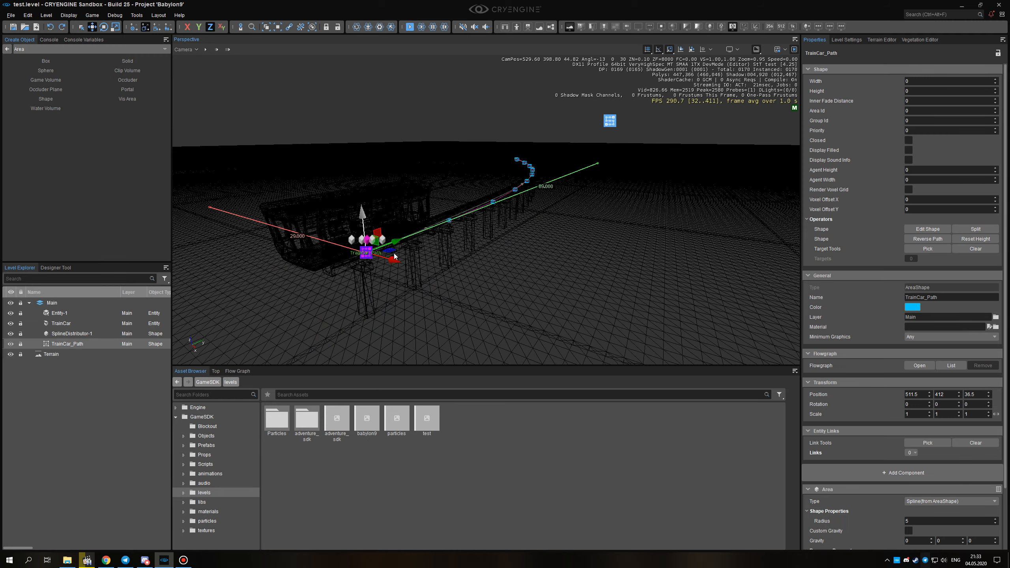
pyautogui.moveTo(392, 259); pyautogui.dragTo(630, 312)
pyautogui.moveTo(648, 290); pyautogui.dragTo(676, 282, button='right')
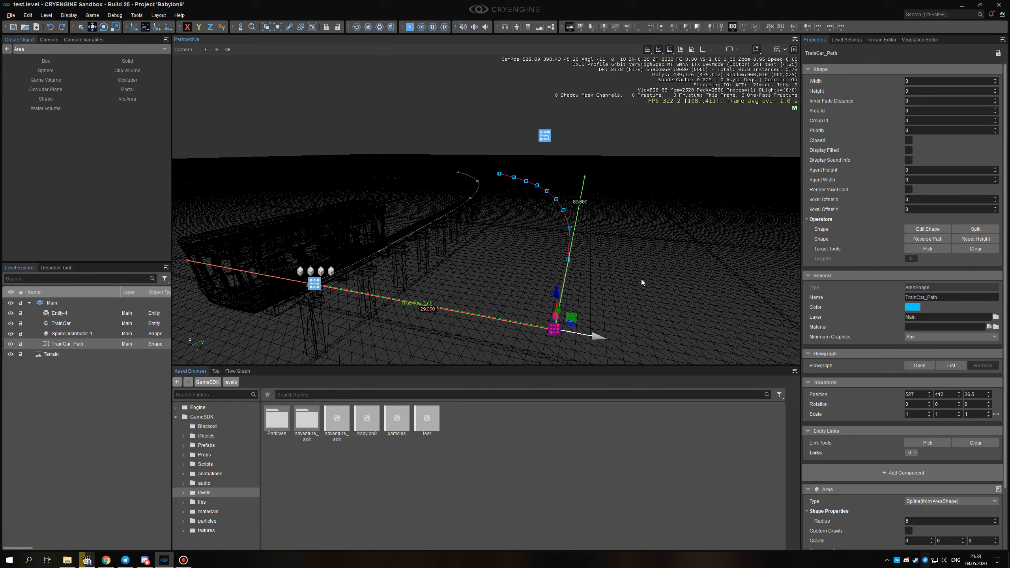
pyautogui.keyDown('alt'); pyautogui.moveTo(546, 246); pyautogui.dragTo(537, 281, button='middle'); pyautogui.keyUp('alt')
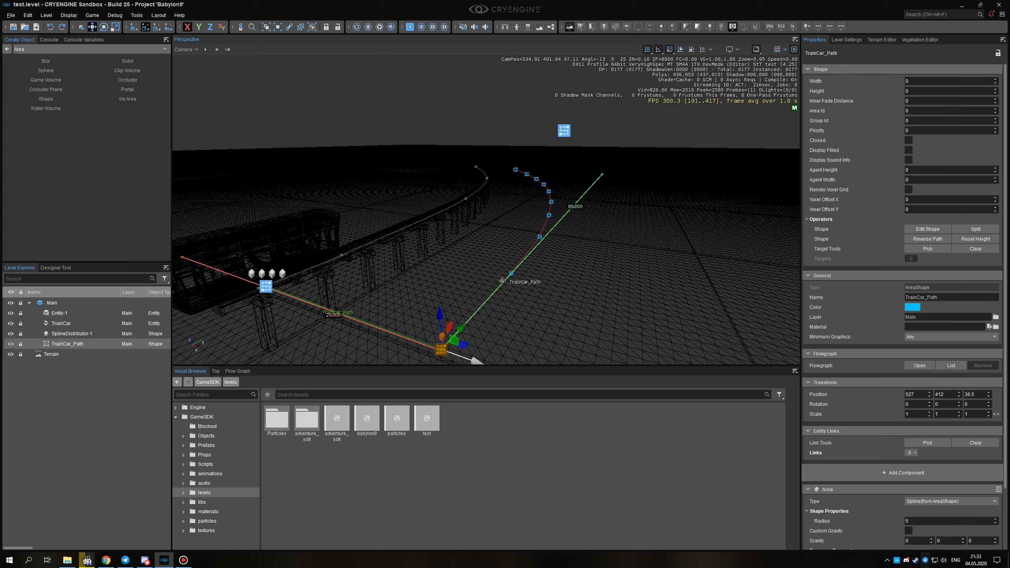
# Switch back to shaded display and undo the move of TrainCar_Path.
pyautogui.moveTo(556, 273)
pyautogui.keyDown('alt'); pyautogui.mouseDown(button='middle')
pyautogui.moveTo(576, 275)
pyautogui.moveTo(524, 304)
pyautogui.moveTo(491, 271)
pyautogui.moveTo(560, 267)
pyautogui.mouseUp(button='middle'); pyautogui.keyUp('alt')
pyautogui.press('F3')
pyautogui.moveTo(544, 276)
pyautogui.mouseDown(button='right')
pyautogui.moveTo(535, 278)
pyautogui.moveTo(549, 278)
pyautogui.mouseUp(button='right')
pyautogui.keyDown('alt'); pyautogui.moveTo(479, 261); pyautogui.dragTo(473, 248, button='middle'); pyautogui.keyUp('alt')
pyautogui.moveTo(487, 249); pyautogui.dragTo(506, 250, button='right')
pyautogui.keyDown('alt'); pyautogui.moveTo(498, 247); pyautogui.dragTo(502, 262, button='middle'); pyautogui.keyUp('alt')
pyautogui.moveTo(554, 250); pyautogui.dragTo(556, 252, button='right')
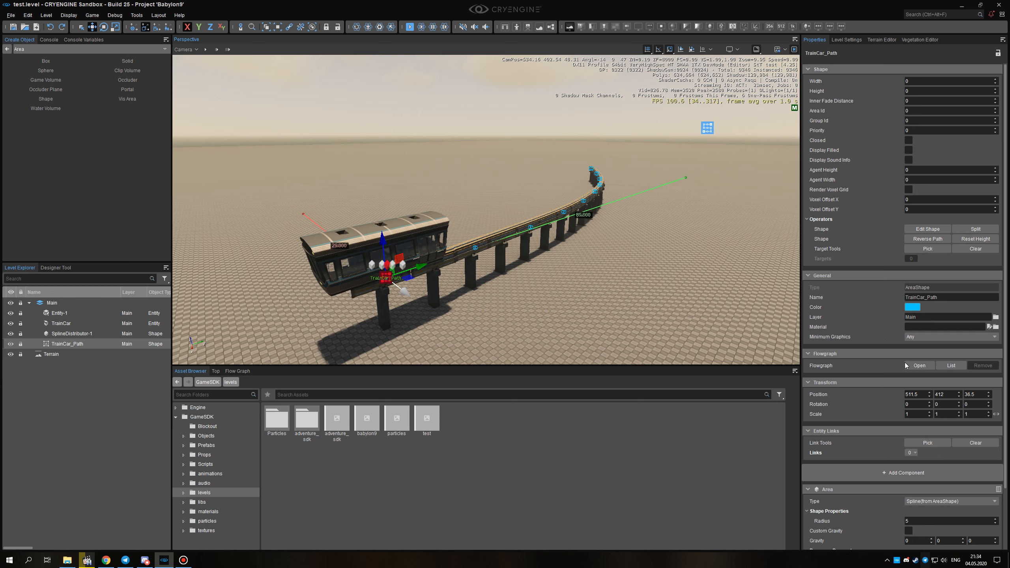
# Check the Physics category in the component list for TrainCar_Path and the Type options of its Area component.
pyautogui.scroll(-3, 864, 327)
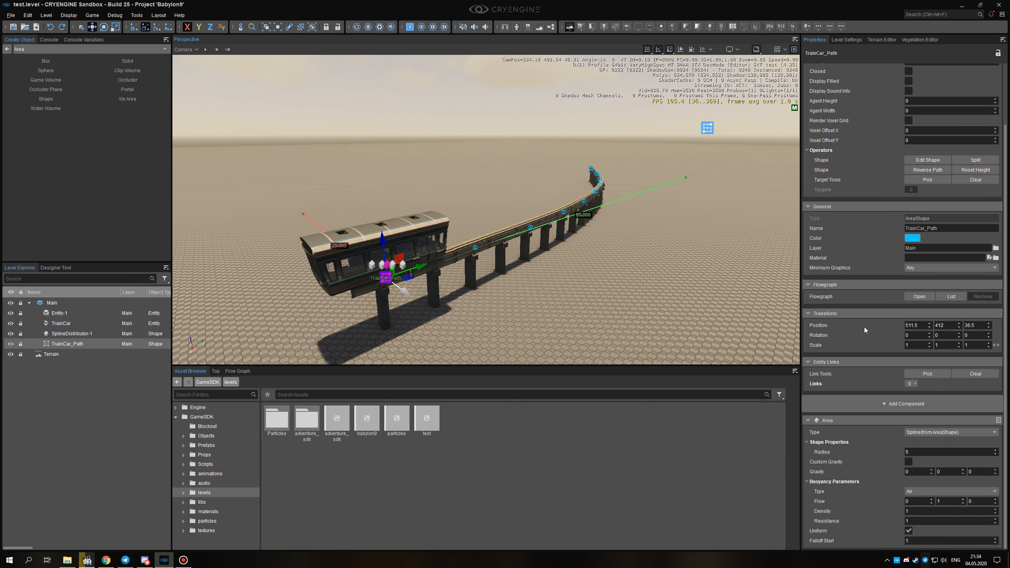
pyautogui.click(868, 404)
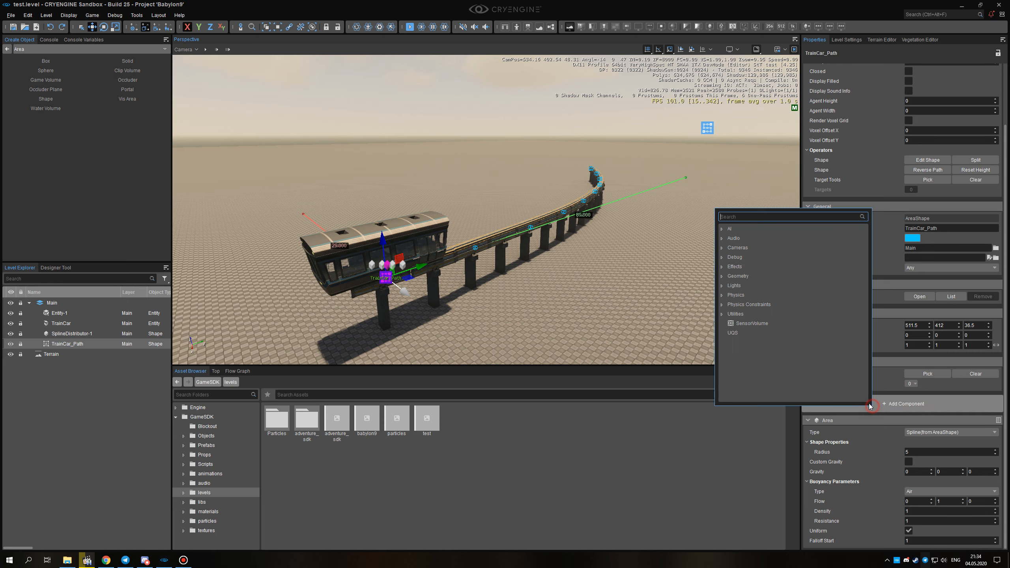
pyautogui.click(721, 295)
pyautogui.click(736, 295)
pyautogui.click(946, 388)
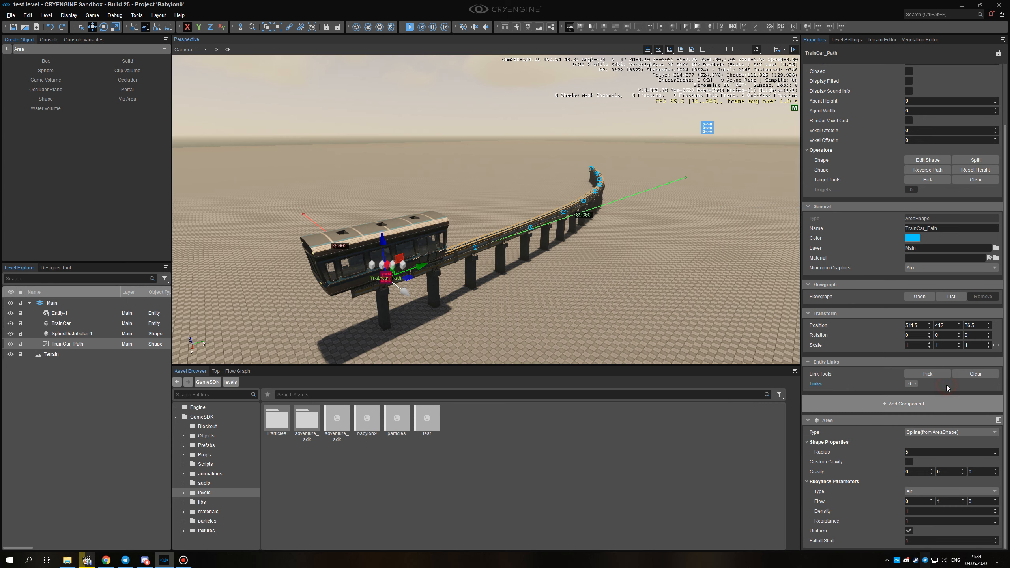
pyautogui.click(894, 404)
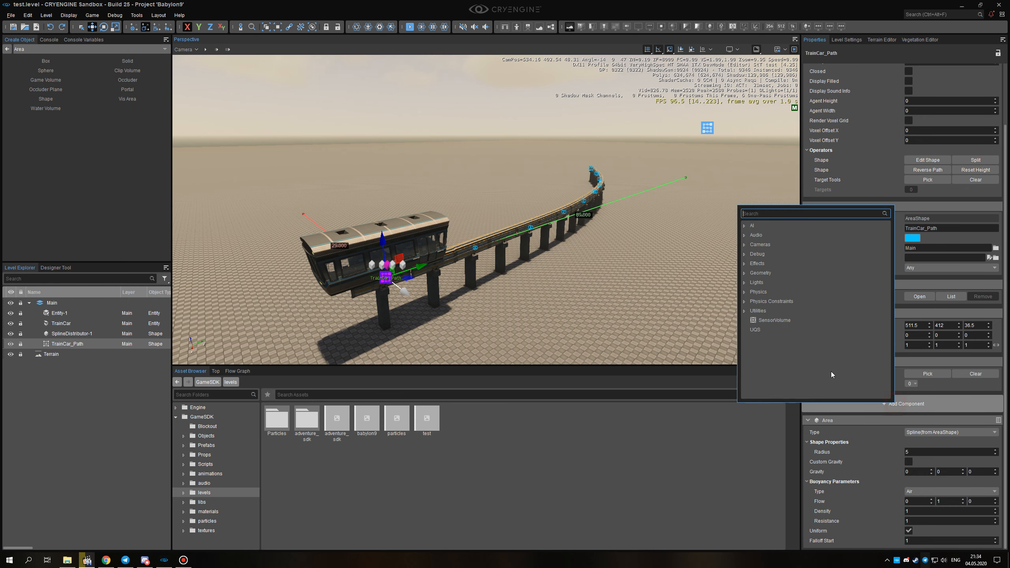
pyautogui.click(758, 291)
pyautogui.click(743, 292)
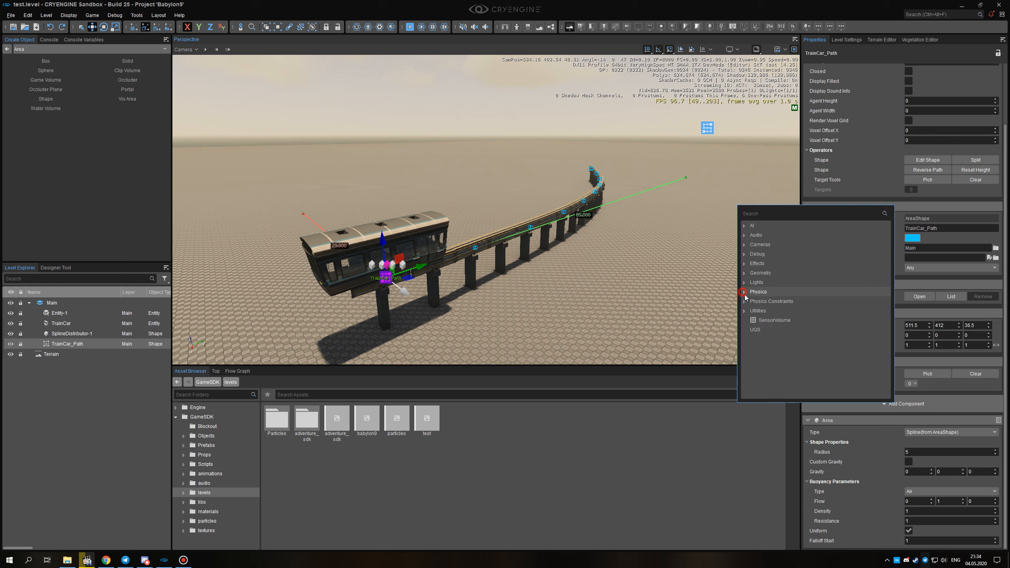
pyautogui.click(927, 393)
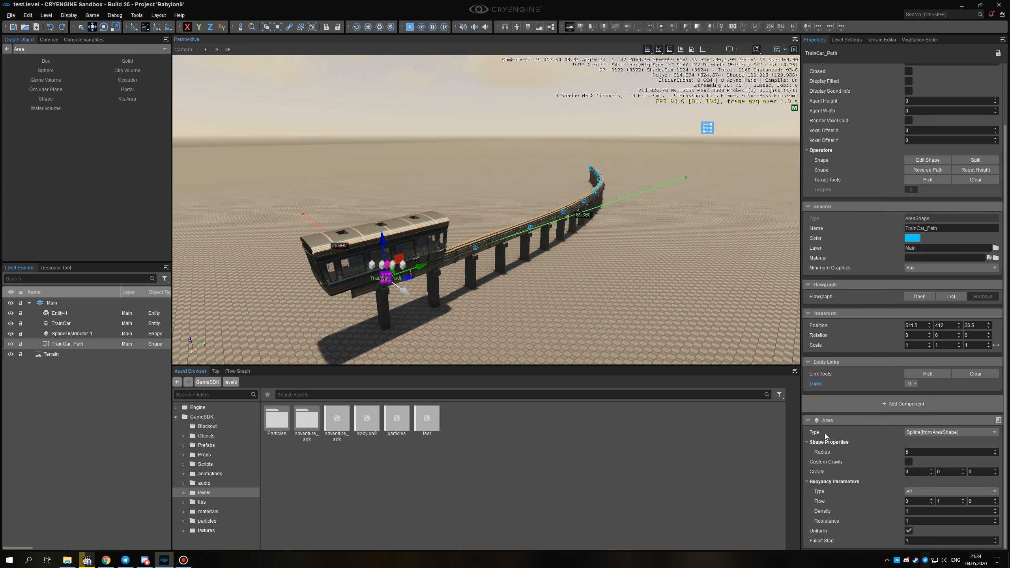
pyautogui.click(926, 433)
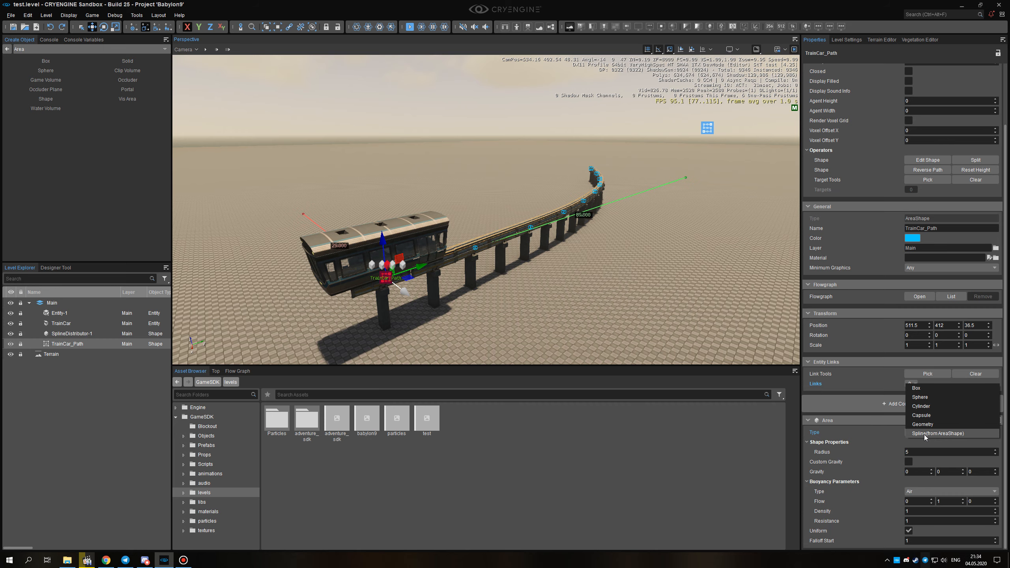
pyautogui.click(870, 433)
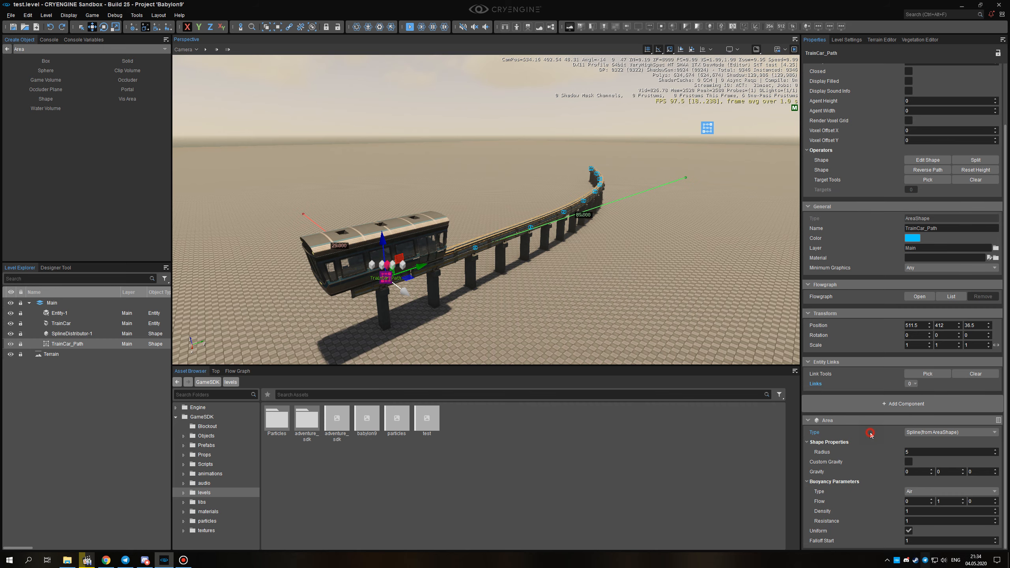
# Switch the viewport to wireframe display and turn on the Physics Proxies helper.
pyautogui.moveTo(529, 277)
pyautogui.keyDown('alt'); pyautogui.mouseDown(button='middle')
pyautogui.moveTo(543, 284)
pyautogui.moveTo(533, 247)
pyautogui.moveTo(542, 287)
pyautogui.mouseUp(button='middle'); pyautogui.keyUp('alt')
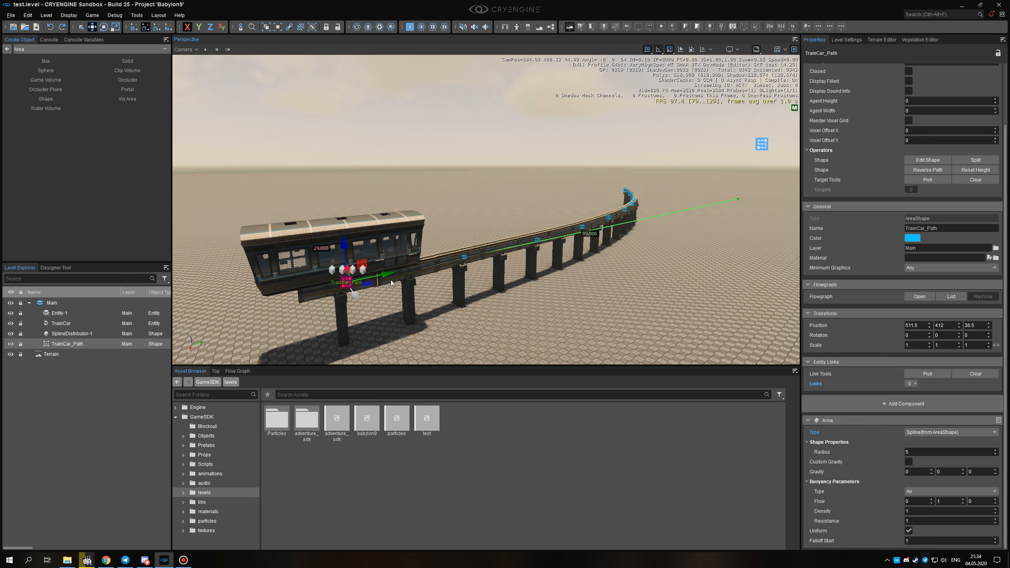
pyautogui.moveTo(580, 227)
pyautogui.mouseDown(button='right')
pyautogui.moveTo(594, 222)
pyautogui.moveTo(578, 243)
pyautogui.moveTo(587, 240)
pyautogui.mouseUp(button='right')
pyautogui.press('F3')
pyautogui.press('a')
pyautogui.moveTo(690, 121); pyautogui.dragTo(687, 119, button='right')
pyautogui.press('d')
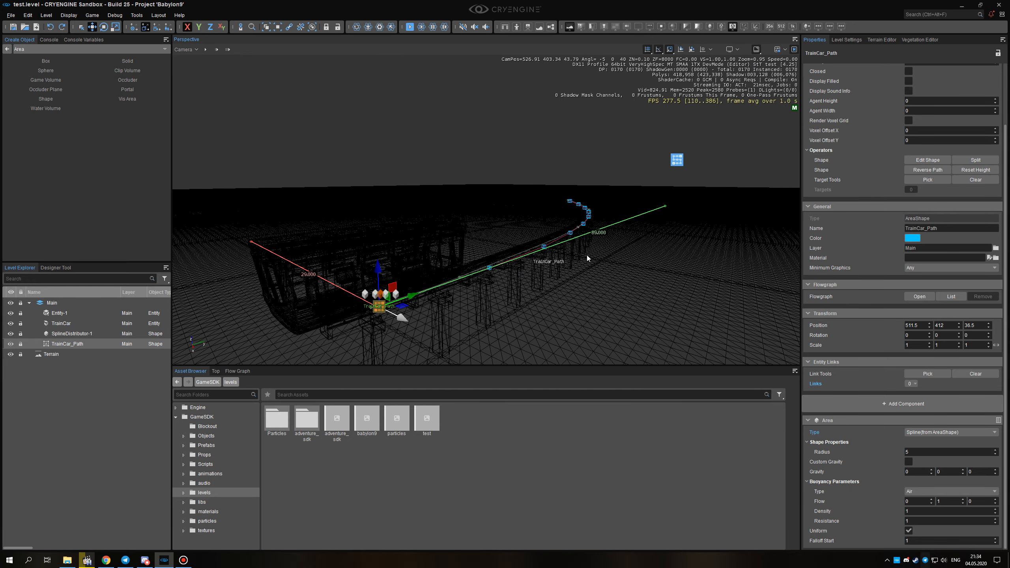
pyautogui.click(785, 49)
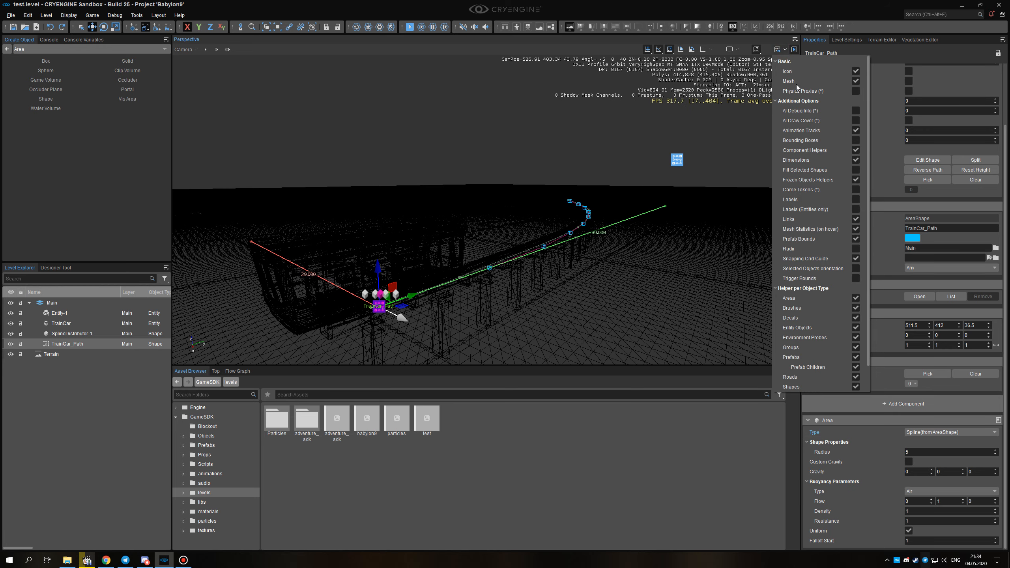
pyautogui.click(855, 91)
# Examine the physics area around TrainCar_Path, following it along the track from the train car.
pyautogui.keyDown('alt'); pyautogui.moveTo(516, 185); pyautogui.dragTo(510, 166, button='middle'); pyautogui.keyUp('alt')
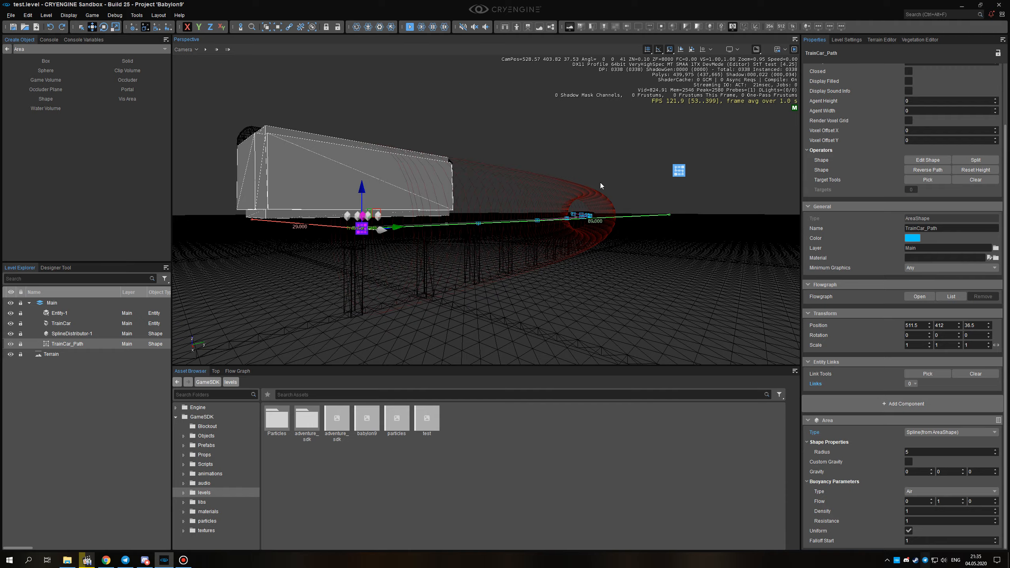
pyautogui.press('w')
pyautogui.moveTo(569, 194); pyautogui.dragTo(557, 202, button='right')
pyautogui.moveTo(557, 202)
pyautogui.keyDown('alt'); pyautogui.mouseDown(button='middle')
pyautogui.moveTo(557, 186)
pyautogui.moveTo(568, 188)
pyautogui.moveTo(563, 201)
pyautogui.mouseUp(button='middle'); pyautogui.keyUp('alt')
pyautogui.moveTo(563, 201); pyautogui.dragTo(601, 217, button='right')
pyautogui.press('w')
pyautogui.press('w')
pyautogui.scroll(-3, 586, 216)
pyautogui.press('w')
pyautogui.press('s')
pyautogui.press('w')
pyautogui.press('d')
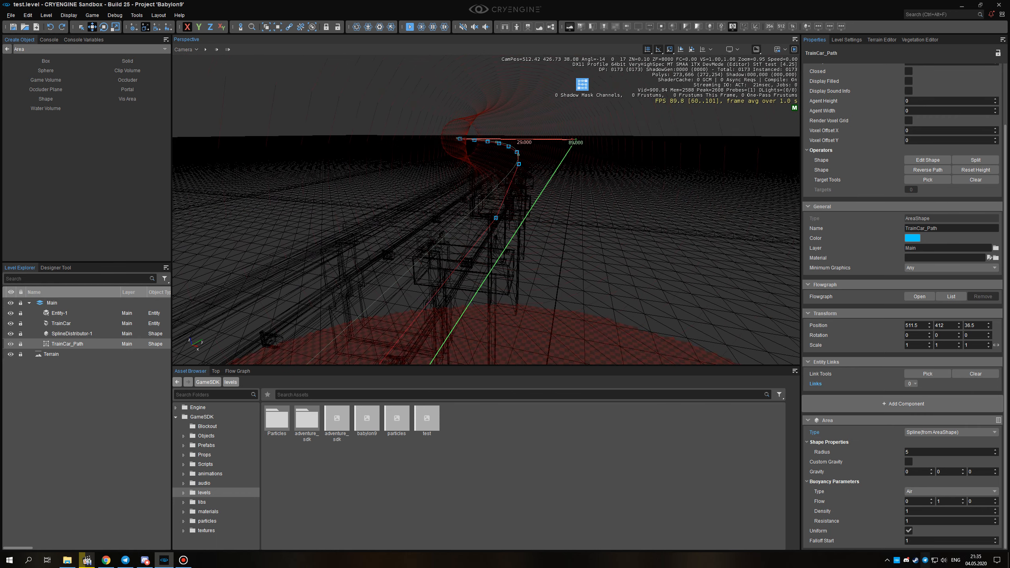
pyautogui.press('a')
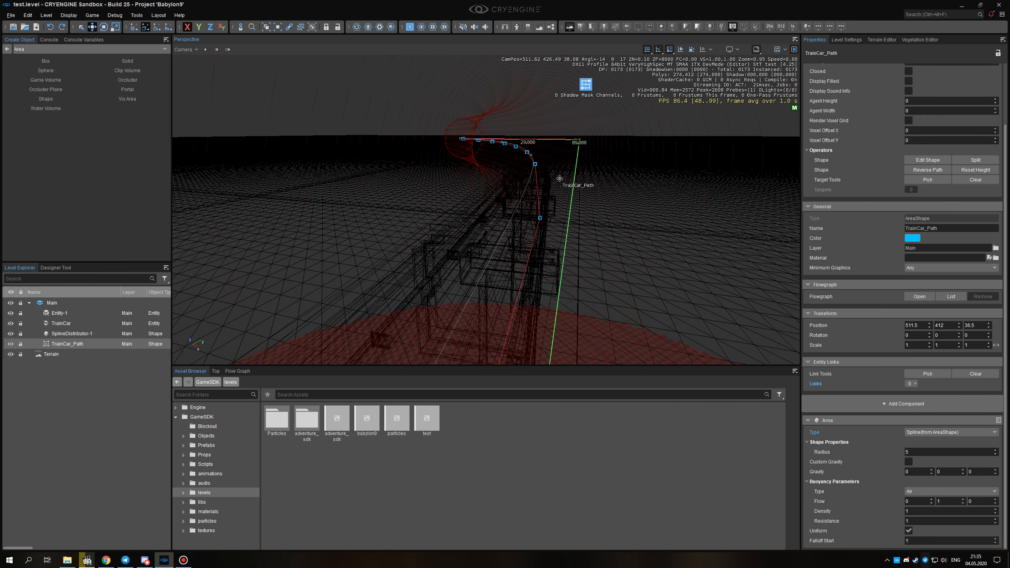
# Hide SplineDistributor-1 and examine the path's spline and points within the physics area.
pyautogui.click(11, 335)
pyautogui.moveTo(442, 205); pyautogui.dragTo(458, 173, button='right')
pyautogui.press('s')
pyautogui.press('d')
pyautogui.press('a')
pyautogui.press('a')
pyautogui.press('w')
pyautogui.press('d')
pyautogui.press('a')
pyautogui.press('w')
pyautogui.press('d')
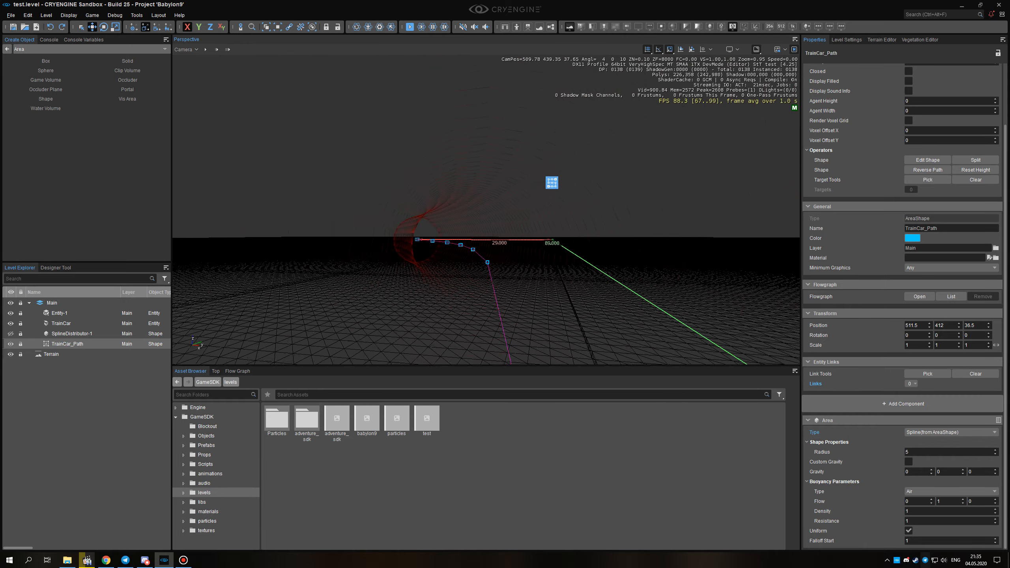
# Return the viewport to shaded display and examine the physics area from inside along the path's curve.
pyautogui.press('F3')
pyautogui.press('w')
pyautogui.moveTo(536, 250)
pyautogui.mouseDown(button='right')
pyautogui.moveTo(541, 277)
pyautogui.moveTo(534, 265)
pyautogui.mouseUp(button='right')
pyautogui.press('w')
pyautogui.press('a')
pyautogui.press('w')
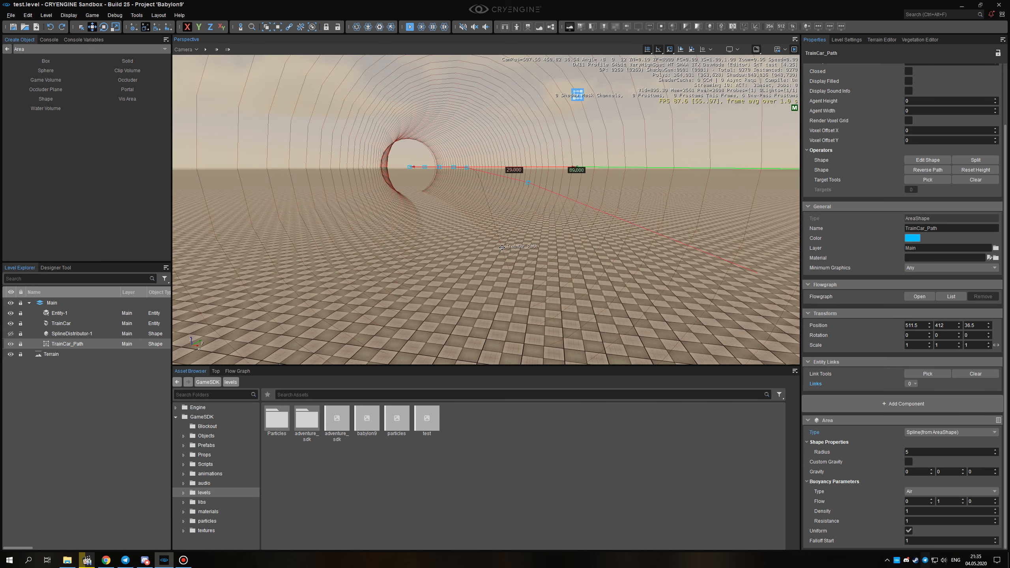
pyautogui.moveTo(475, 209)
pyautogui.mouseDown(button='middle')
pyautogui.moveTo(470, 189)
pyautogui.moveTo(476, 205)
pyautogui.mouseUp(button='middle')
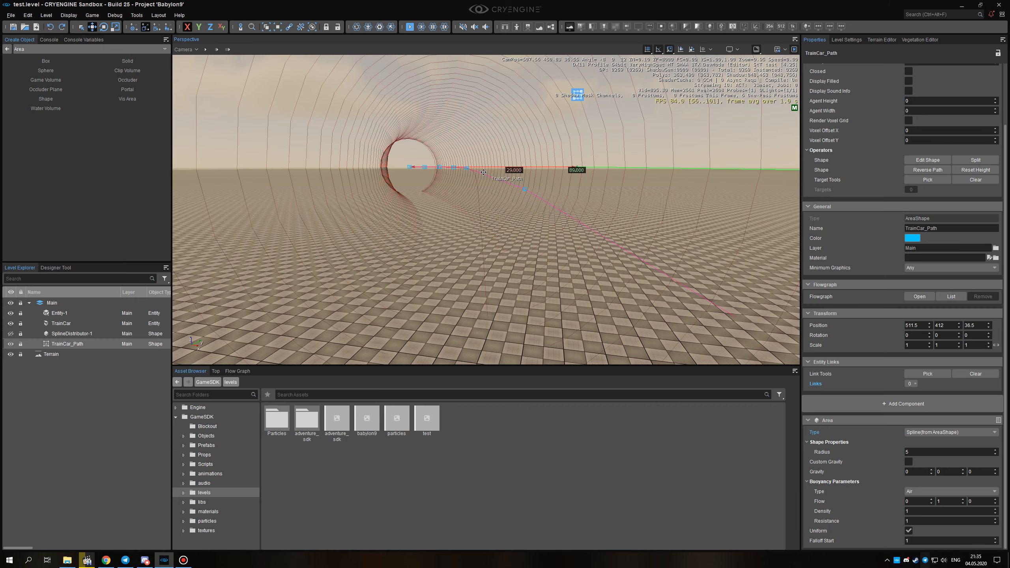
pyautogui.moveTo(542, 209); pyautogui.dragTo(502, 214, button='right')
pyautogui.press('s')
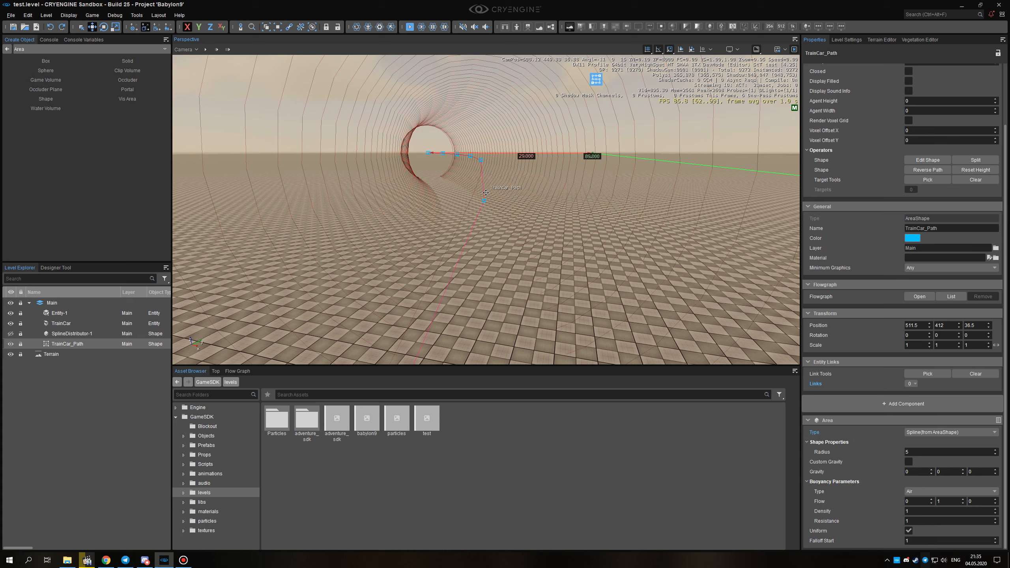
# Examine the train car's physics proxy from outside together with the start of the path's physics area.
pyautogui.press('s')
pyautogui.moveTo(531, 244); pyautogui.dragTo(463, 243, button='right')
pyautogui.press('w')
pyautogui.press('a')
pyautogui.press('s')
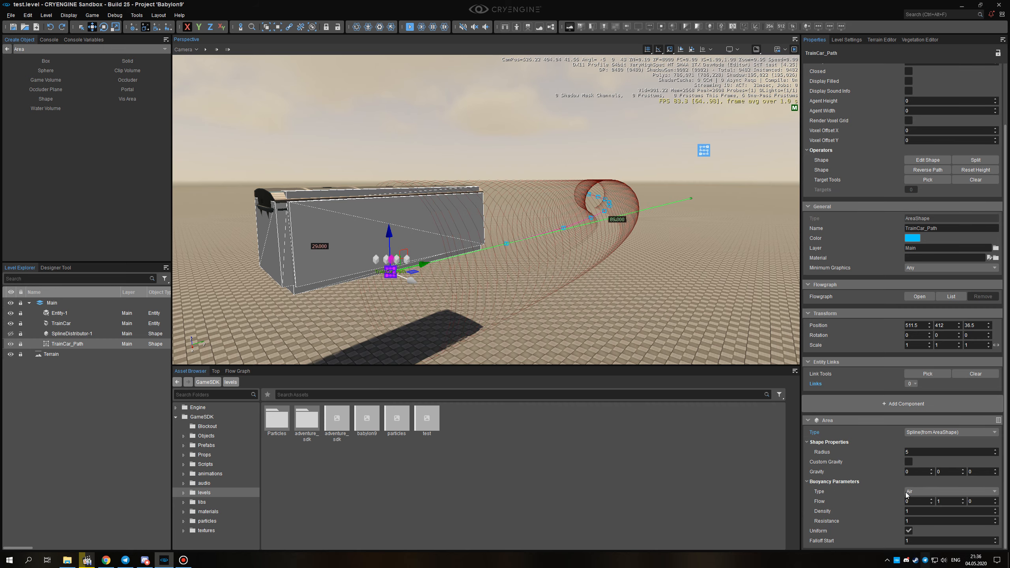
pyautogui.moveTo(578, 292); pyautogui.dragTo(576, 289, button='right')
pyautogui.press('s')
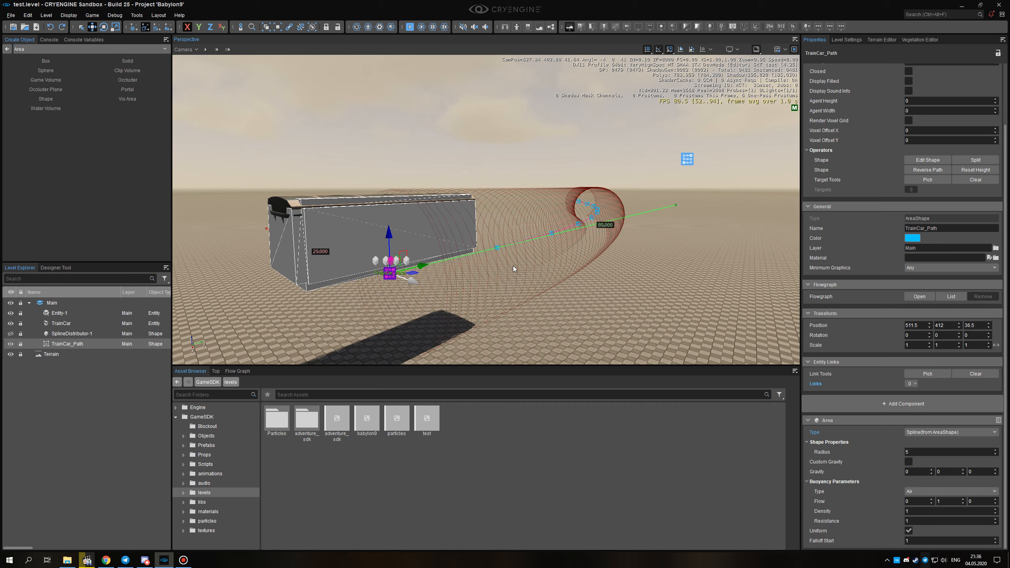
pyautogui.keyDown('alt'); pyautogui.moveTo(551, 257); pyautogui.dragTo(512, 264, button='middle'); pyautogui.keyUp('alt')
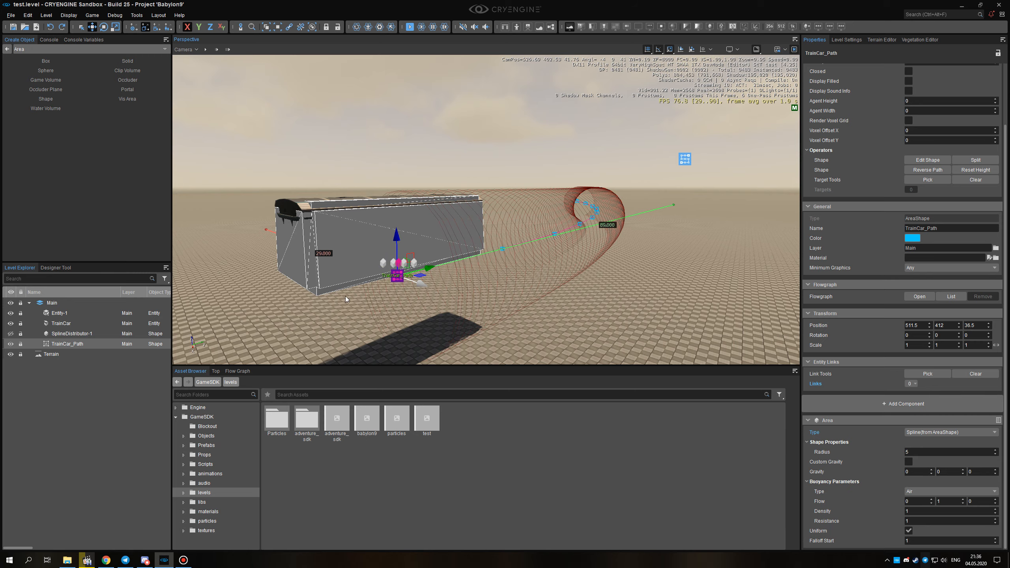
pyautogui.keyDown('alt'); pyautogui.moveTo(485, 270); pyautogui.dragTo(555, 287, button='middle'); pyautogui.keyUp('alt')
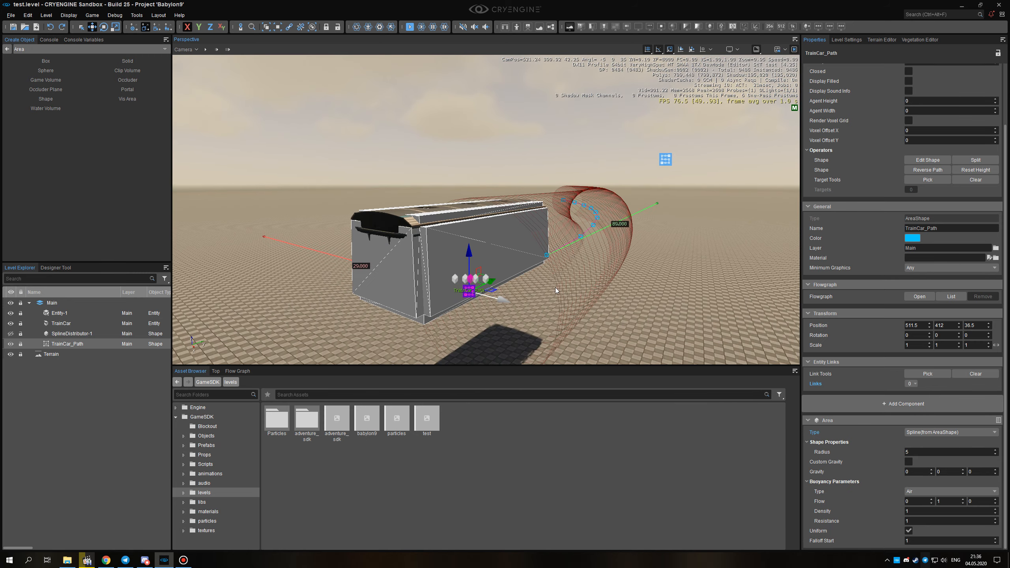
pyautogui.keyDown('alt'); pyautogui.moveTo(469, 282); pyautogui.dragTo(556, 285, button='middle'); pyautogui.keyUp('alt')
pyautogui.press('d')
pyautogui.moveTo(556, 285); pyautogui.dragTo(493, 284, button='right')
pyautogui.press('a')
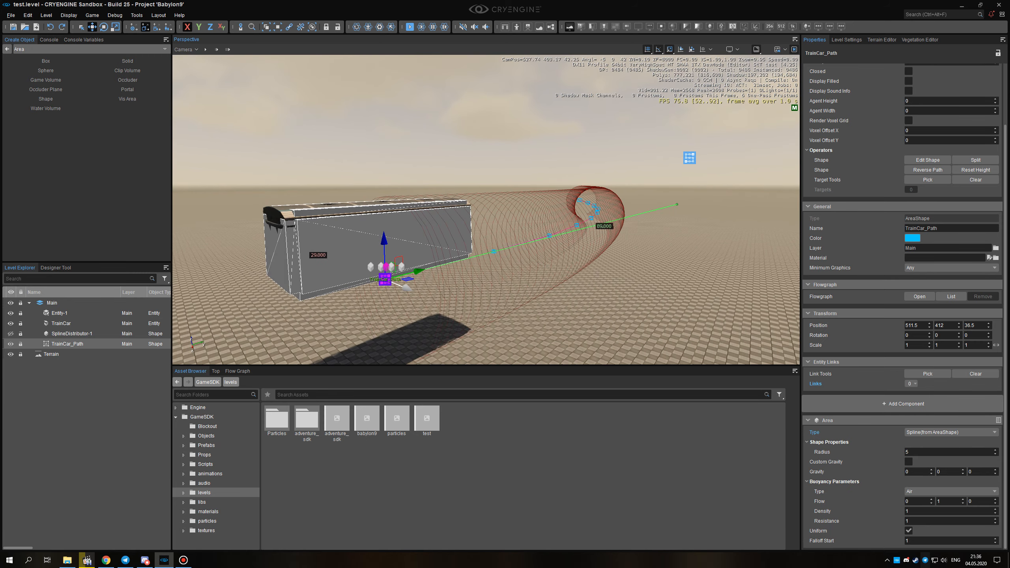
# Turn off the Physics Proxies helper, deselect the path, and unhide SplineDistributor-1.
pyautogui.click(785, 50)
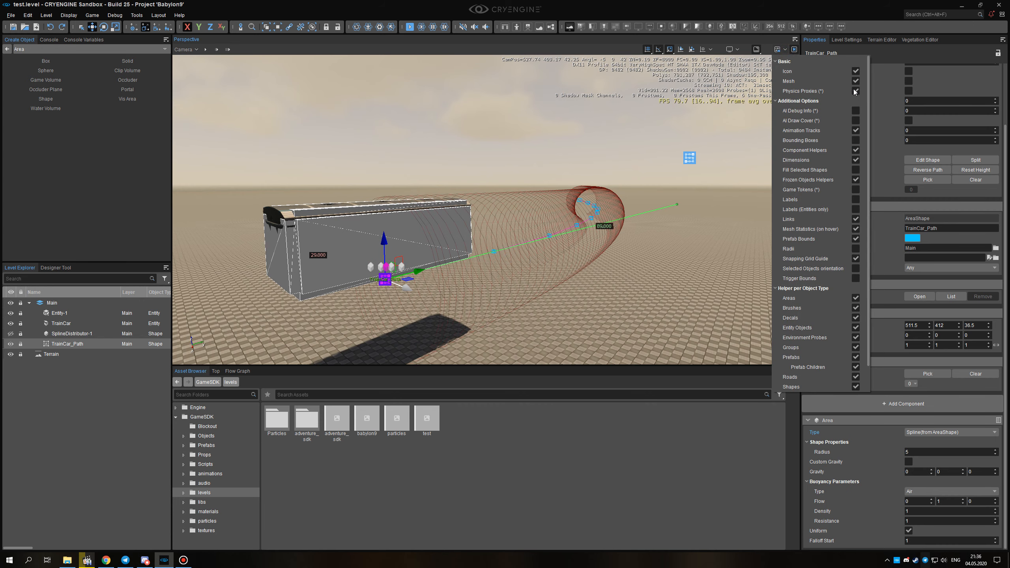
pyautogui.click(855, 92)
pyautogui.moveTo(569, 266); pyautogui.dragTo(491, 261, button='right')
pyautogui.click(527, 271)
pyautogui.click(11, 334)
pyautogui.press('d')
pyautogui.press('a')
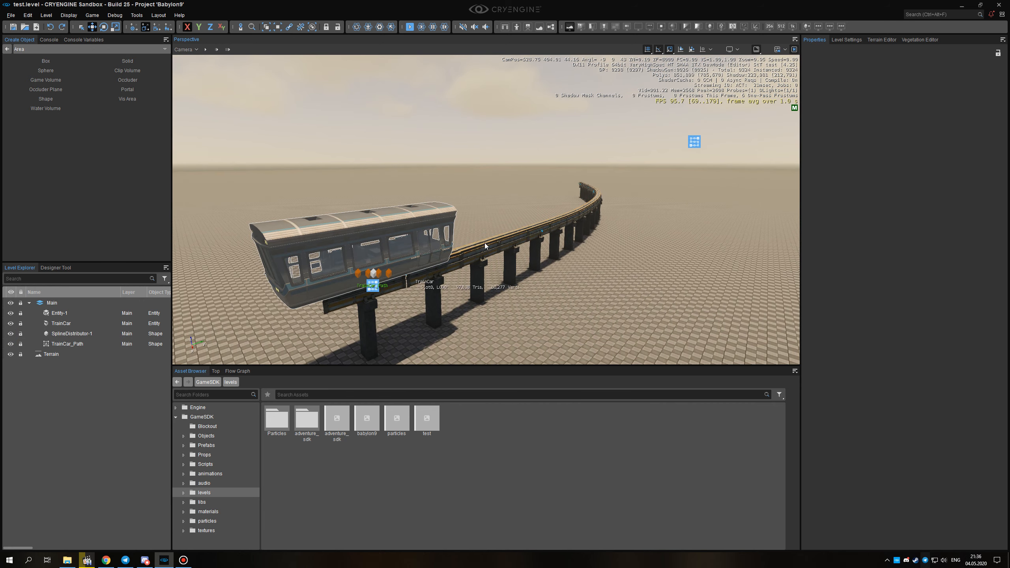
# Select the train car at the start of the rail.
pyautogui.moveTo(546, 229); pyautogui.dragTo(525, 235, button='right')
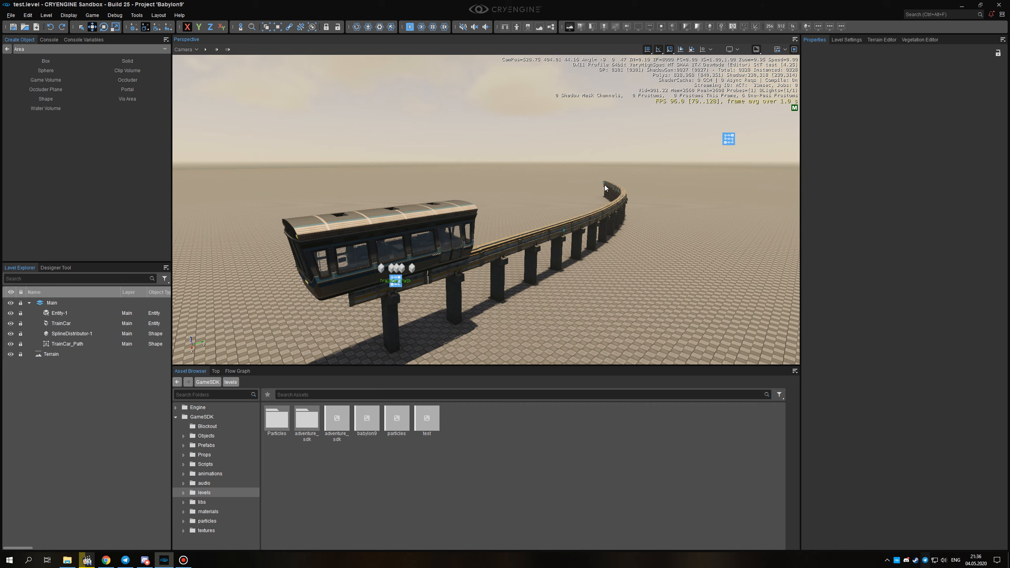
pyautogui.press('w')
pyautogui.press('a')
pyautogui.moveTo(518, 253); pyautogui.dragTo(452, 254, button='right')
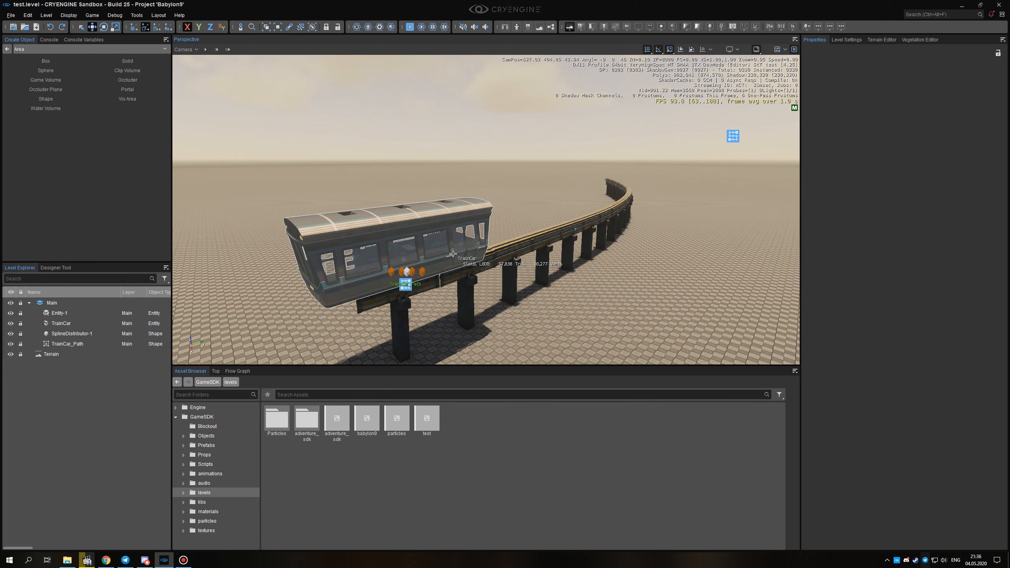
pyautogui.click(452, 253)
pyautogui.moveTo(452, 253); pyautogui.dragTo(437, 255, button='right')
pyautogui.moveTo(544, 281)
pyautogui.keyDown('alt'); pyautogui.mouseDown(button='middle')
pyautogui.moveTo(556, 278)
pyautogui.moveTo(549, 288)
pyautogui.mouseUp(button='middle'); pyautogui.keyUp('alt')
pyautogui.press('Escape')
pyautogui.click(496, 241)
pyautogui.keyDown('alt'); pyautogui.moveTo(495, 242); pyautogui.dragTo(467, 243, button='middle'); pyautogui.keyUp('alt')
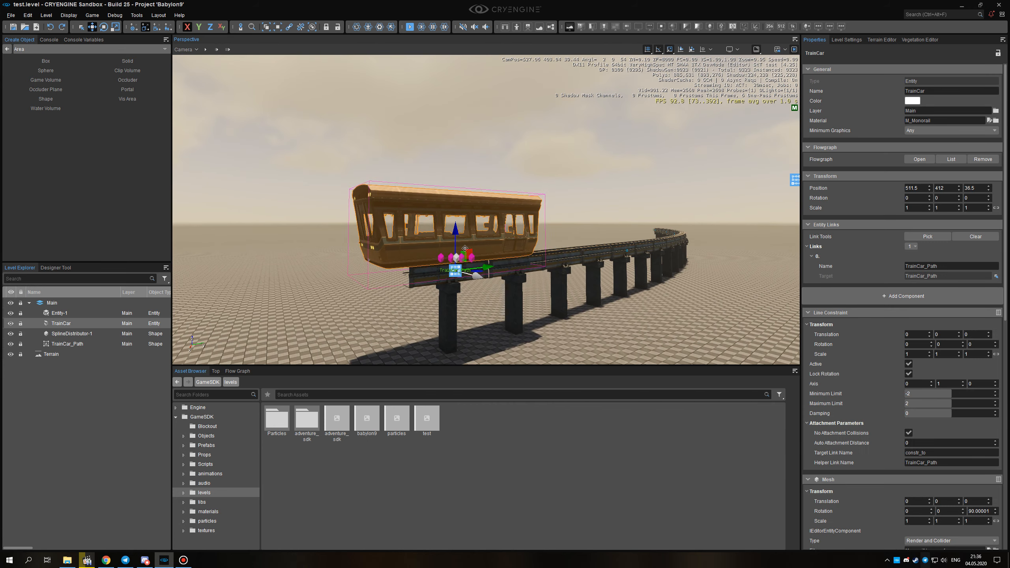
# Return the object creation list to its main categories and examine the train car from below and from the side.
pyautogui.click(8, 49)
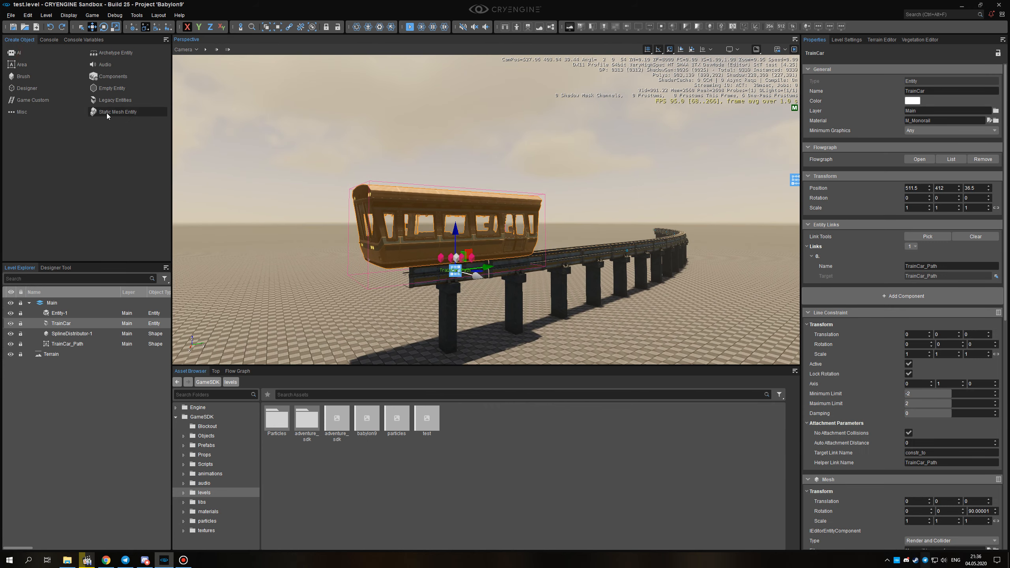
pyautogui.keyDown('alt'); pyautogui.moveTo(488, 250); pyautogui.dragTo(523, 261, button='middle'); pyautogui.keyUp('alt')
pyautogui.scroll(3, 477, 250)
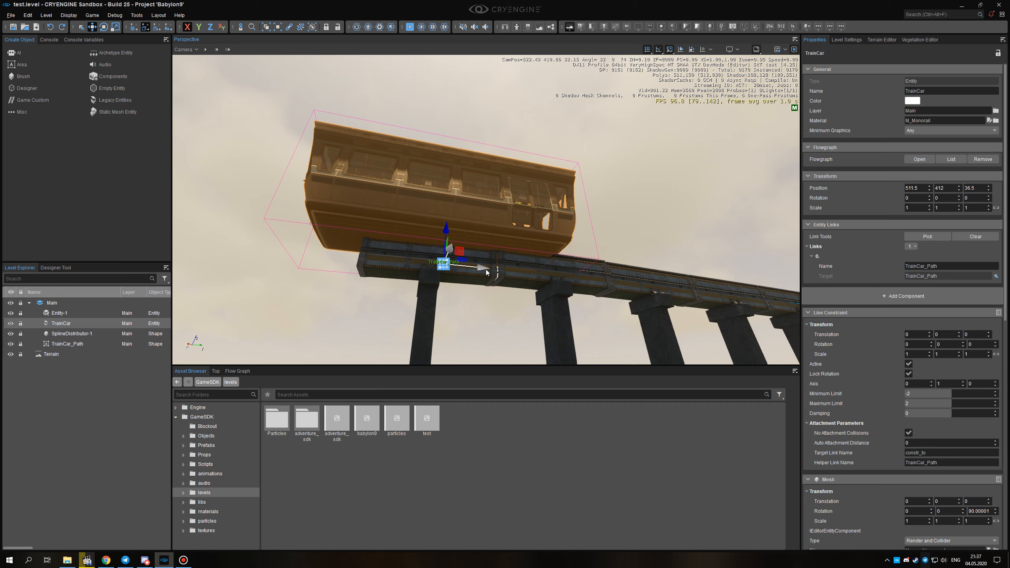
pyautogui.keyDown('alt'); pyautogui.moveTo(527, 280); pyautogui.dragTo(652, 324, button='middle'); pyautogui.keyUp('alt')
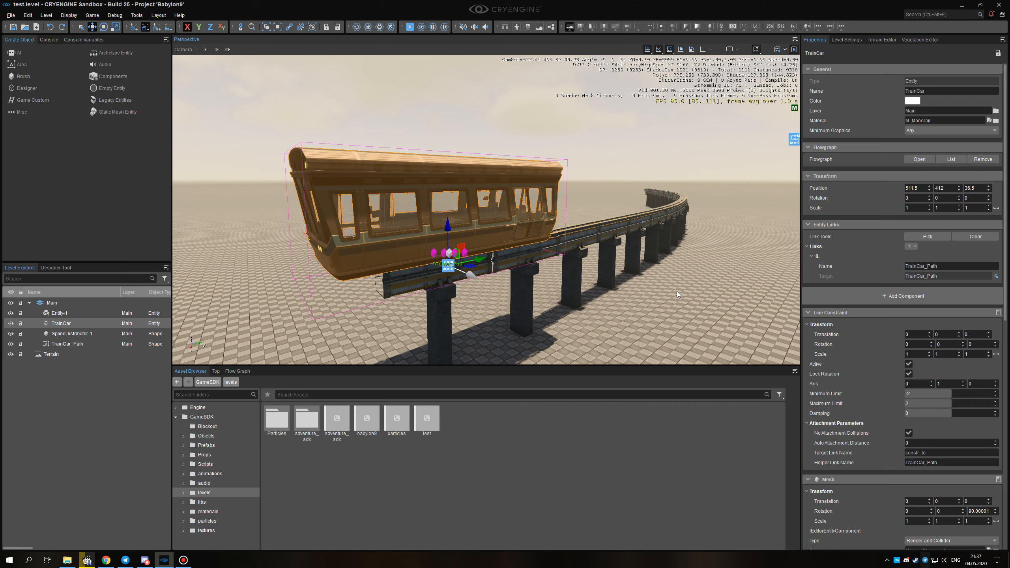
pyautogui.keyDown('alt'); pyautogui.moveTo(606, 294); pyautogui.dragTo(652, 322, button='middle'); pyautogui.keyUp('alt')
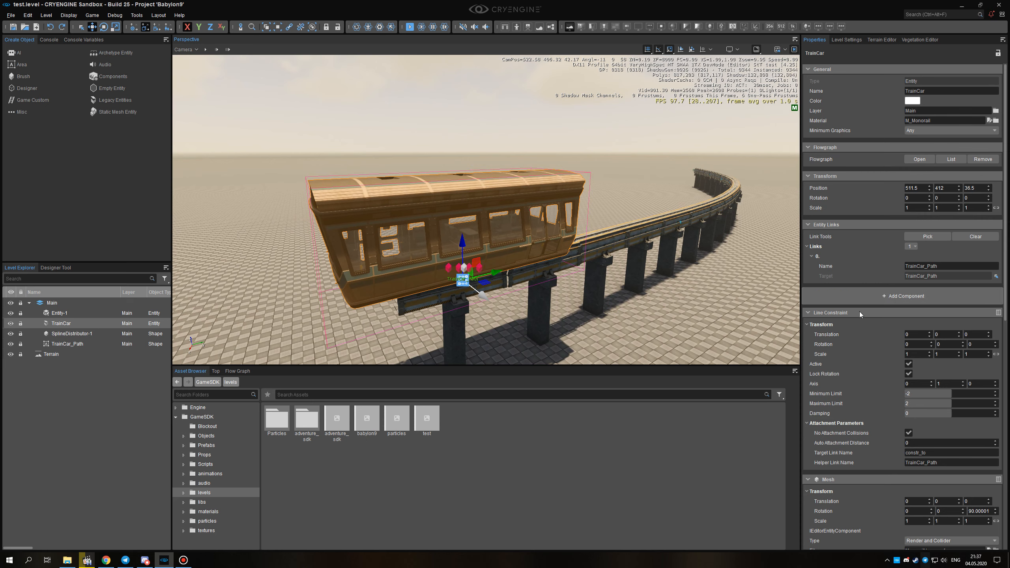
# Look up the Physics Constraints available as components for TrainCar, and close the list without adding one.
pyautogui.click(878, 297)
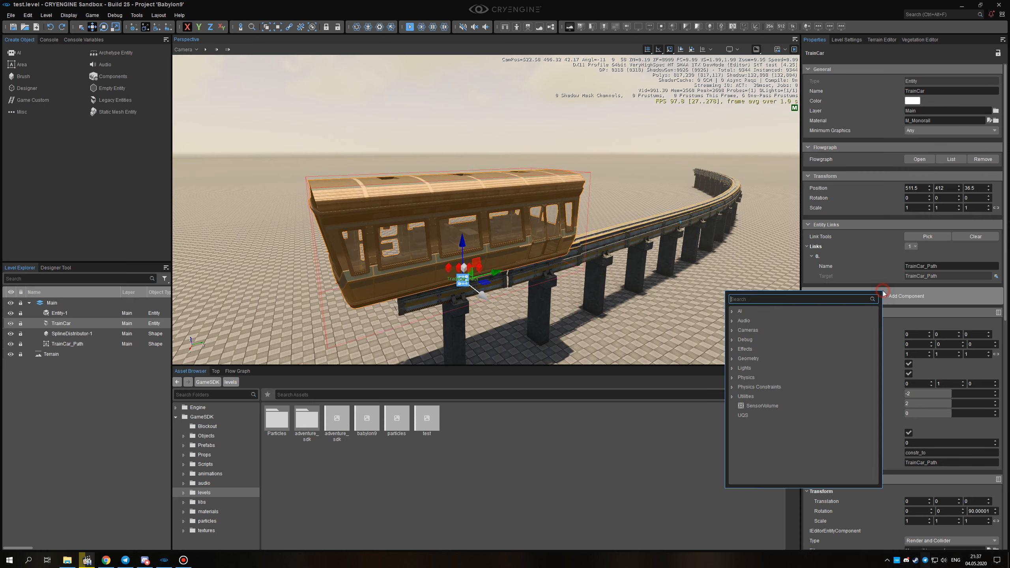
pyautogui.click(732, 388)
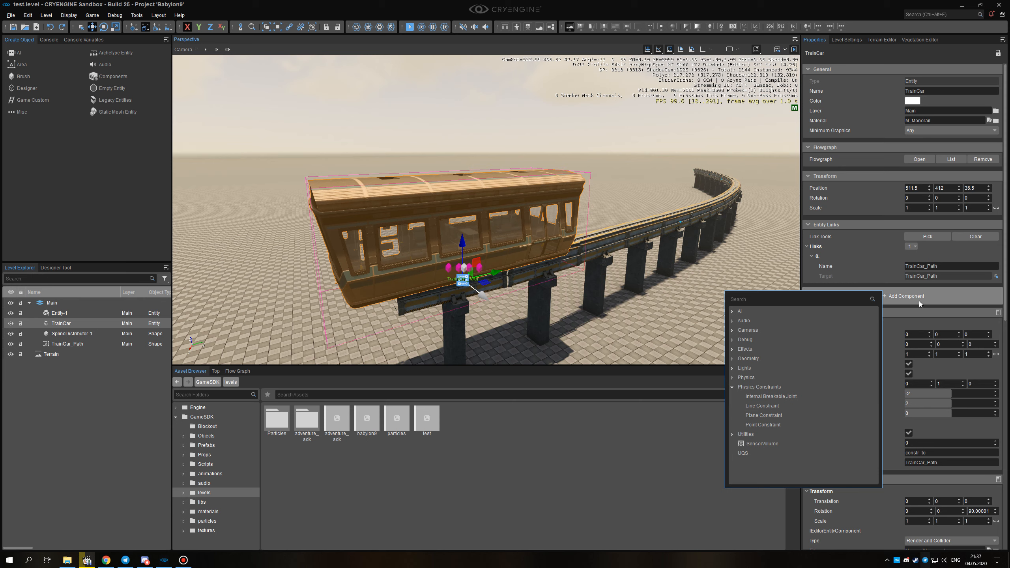
pyautogui.click(954, 296)
pyautogui.click(954, 297)
pyautogui.click(1007, 308)
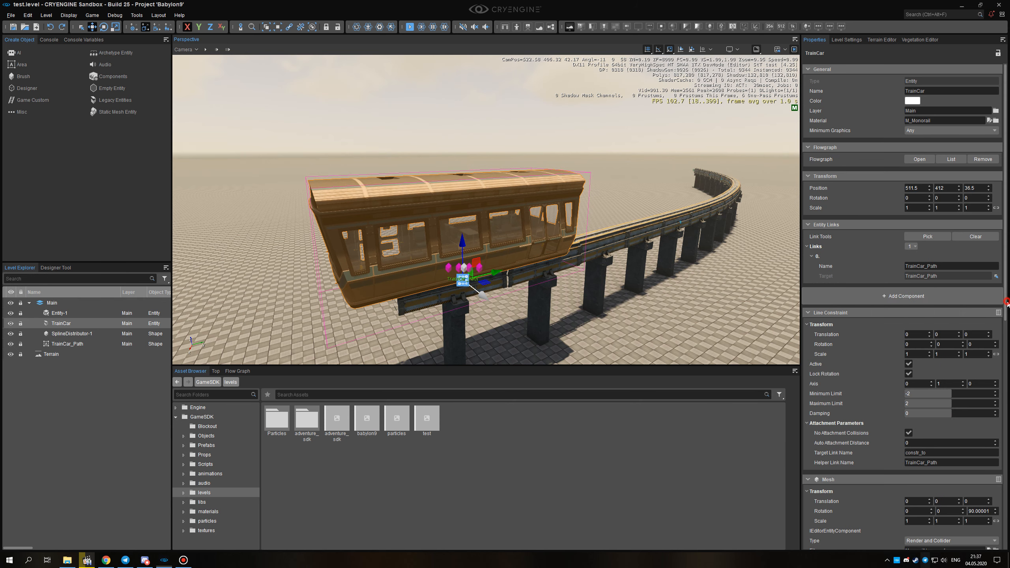
# Examine TrainCar's Line Constraint settings and its axis in wireframe display, and return the viewport to shaded display.
pyautogui.moveTo(1006, 300); pyautogui.dragTo(1006, 325)
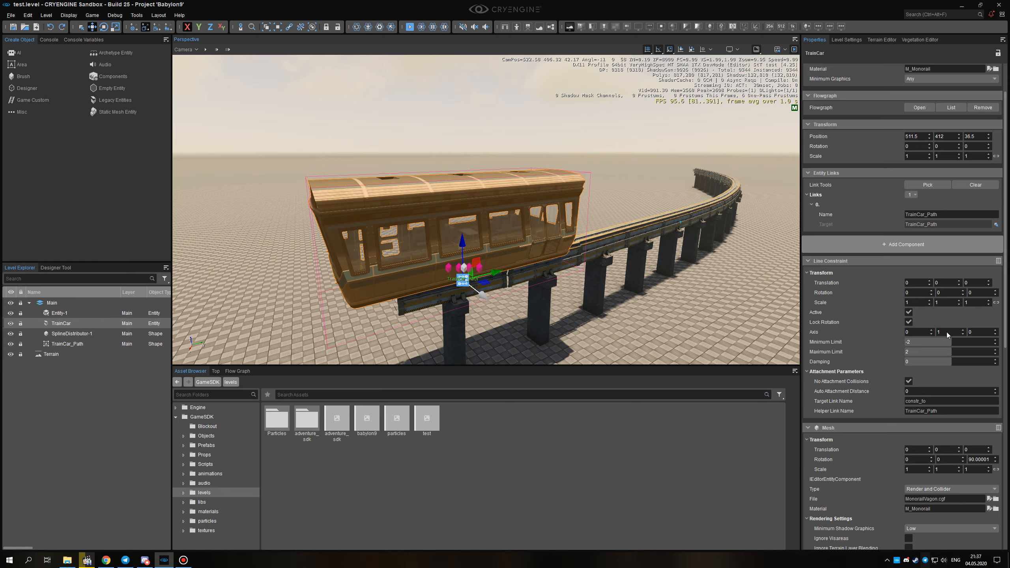
pyautogui.keyDown('alt'); pyautogui.moveTo(614, 279); pyautogui.dragTo(404, 289, button='middle'); pyautogui.keyUp('alt')
pyautogui.press('F3')
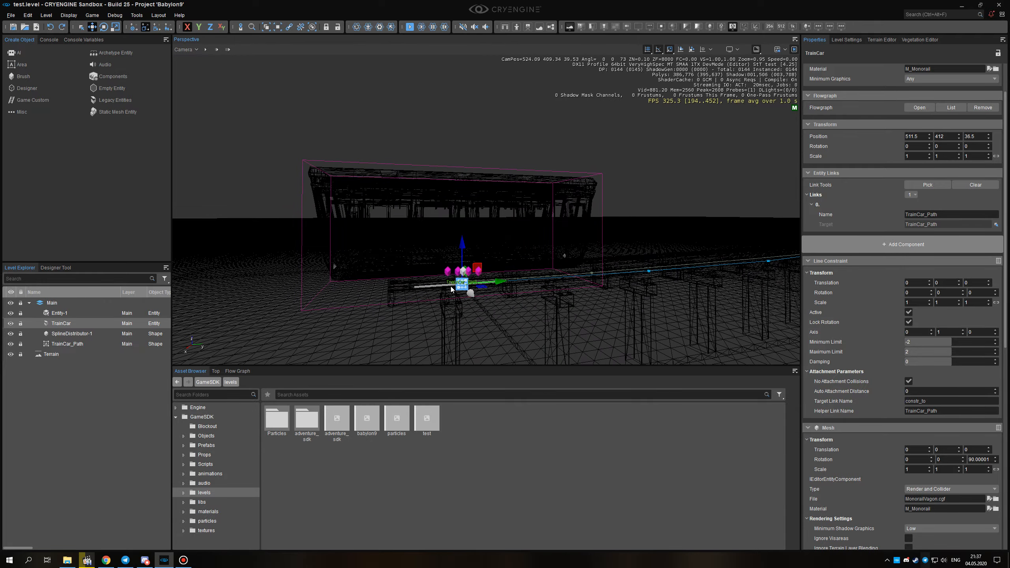
pyautogui.keyDown('alt'); pyautogui.moveTo(418, 287); pyautogui.dragTo(403, 282, button='middle'); pyautogui.keyUp('alt')
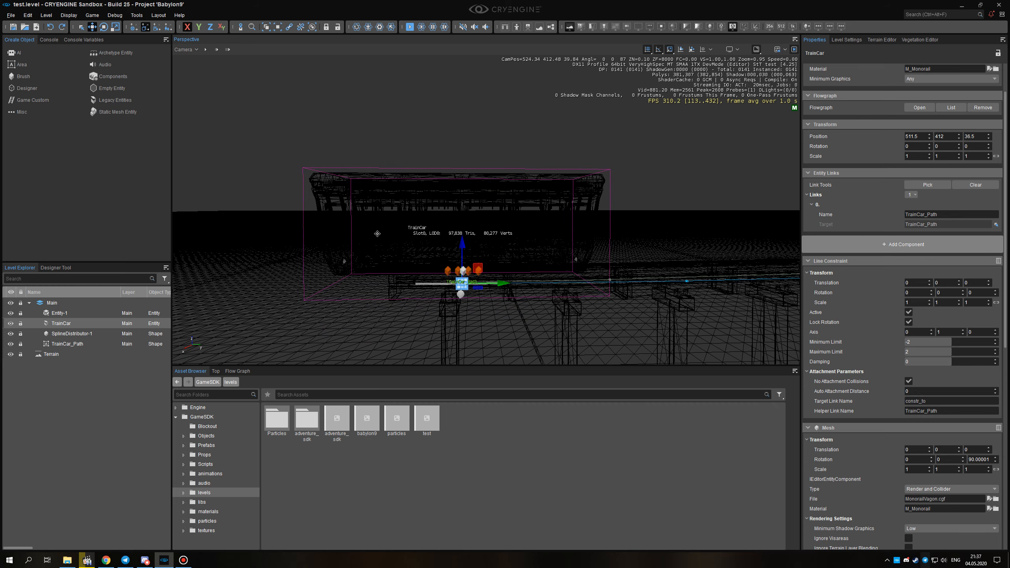
pyautogui.press('F3')
pyautogui.keyDown('alt'); pyautogui.moveTo(482, 317); pyautogui.dragTo(491, 318, button='middle'); pyautogui.keyUp('alt')
pyautogui.keyDown('alt'); pyautogui.moveTo(764, 336); pyautogui.dragTo(629, 253, button='middle'); pyautogui.keyUp('alt')
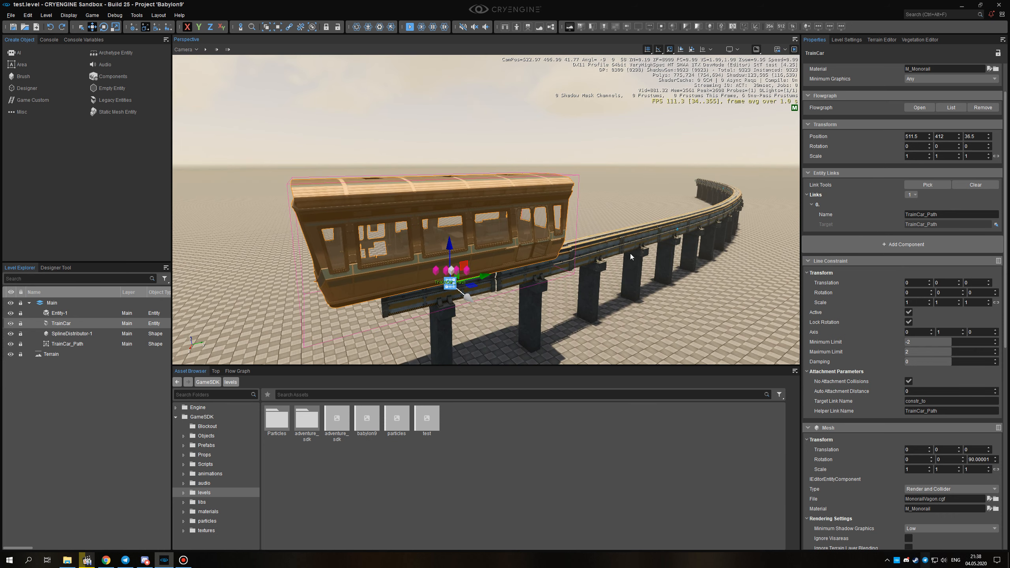
# With SplineDistributor-1 hidden, clear TrainCar's entity link and link it to TrainCar_Path again.
pyautogui.click(10, 333)
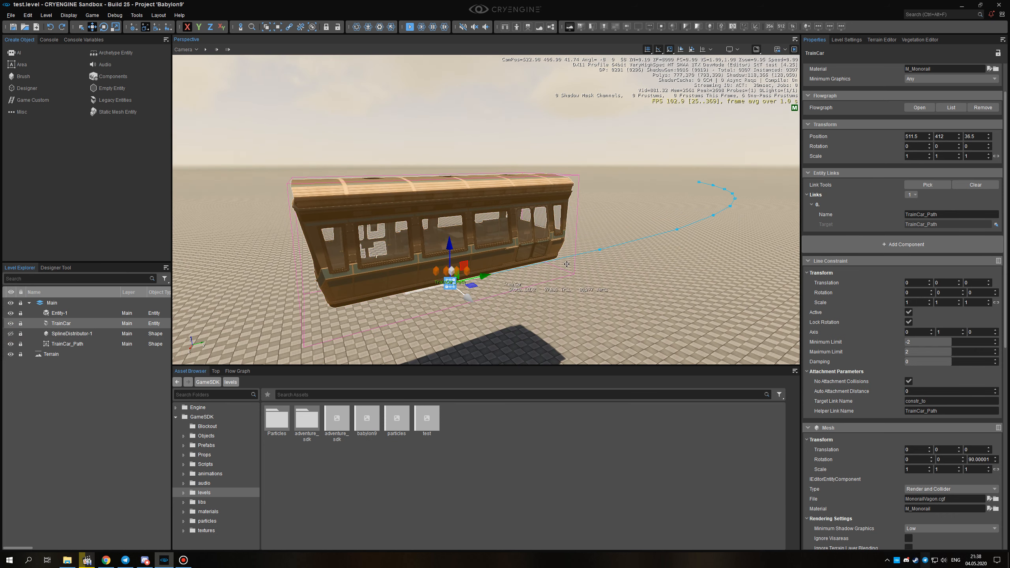
pyautogui.click(976, 185)
pyautogui.moveTo(668, 255); pyautogui.dragTo(671, 255, button='right')
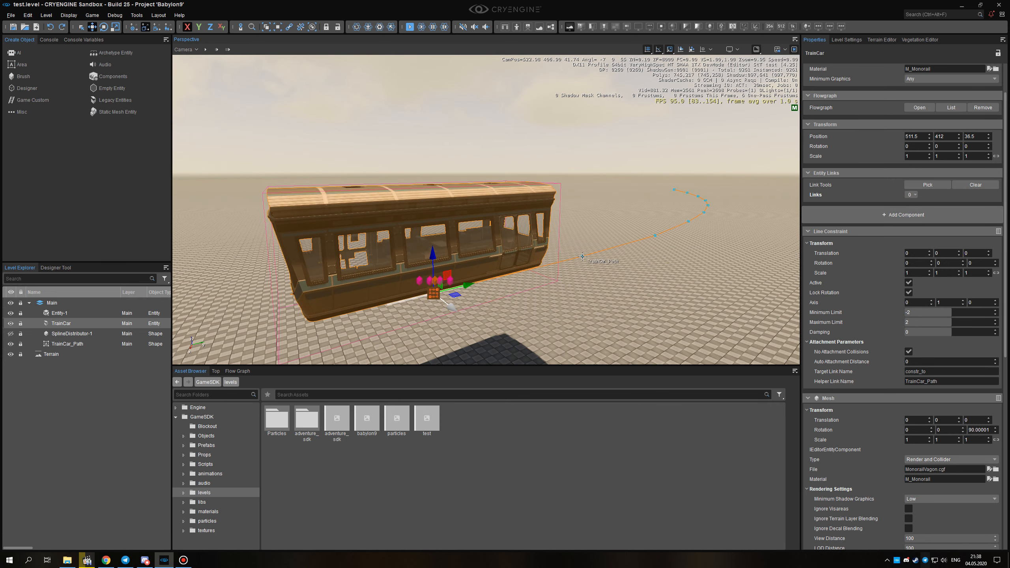
pyautogui.click(926, 185)
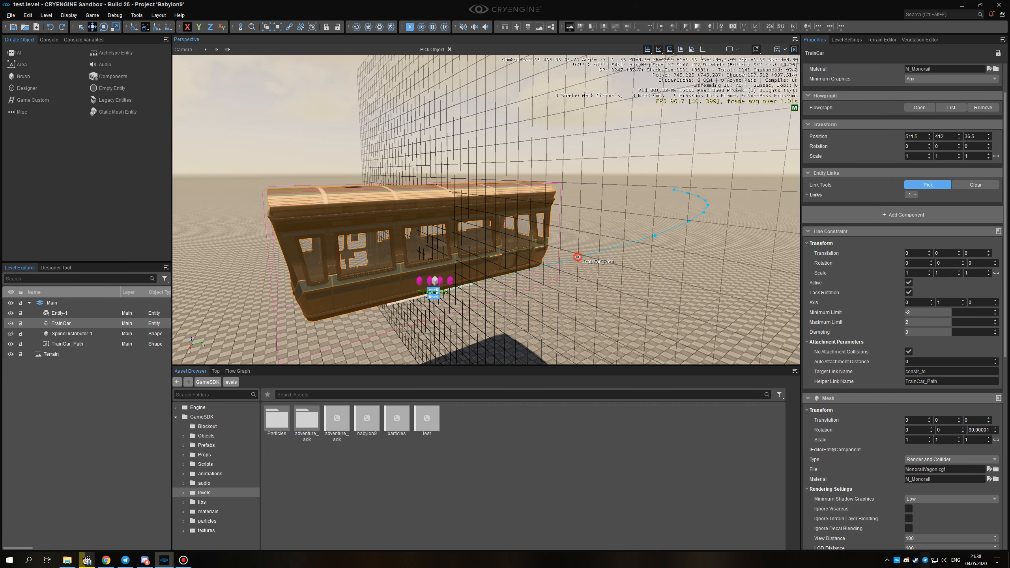
pyautogui.click(577, 257)
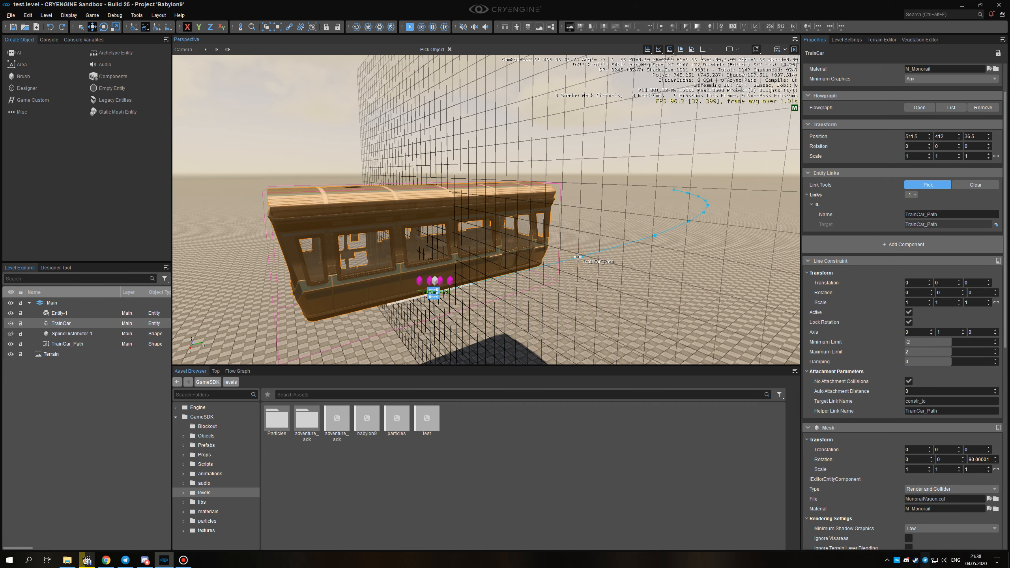
pyautogui.click(449, 49)
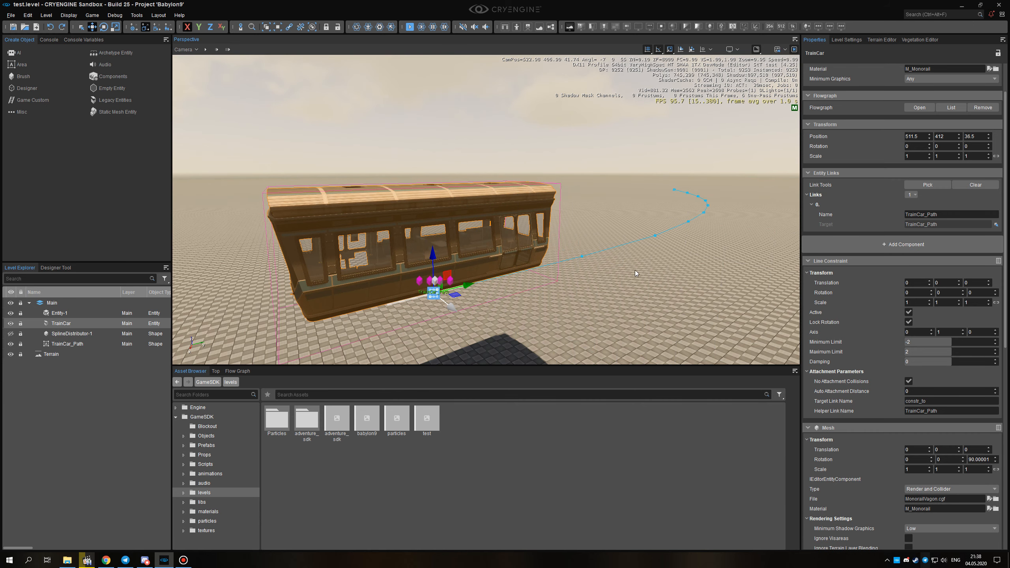
# Compare TrainCar's link name with the path shape's own name and the Helper Link Name in the Line Constraint.
pyautogui.moveTo(632, 270); pyautogui.dragTo(644, 278, button='right')
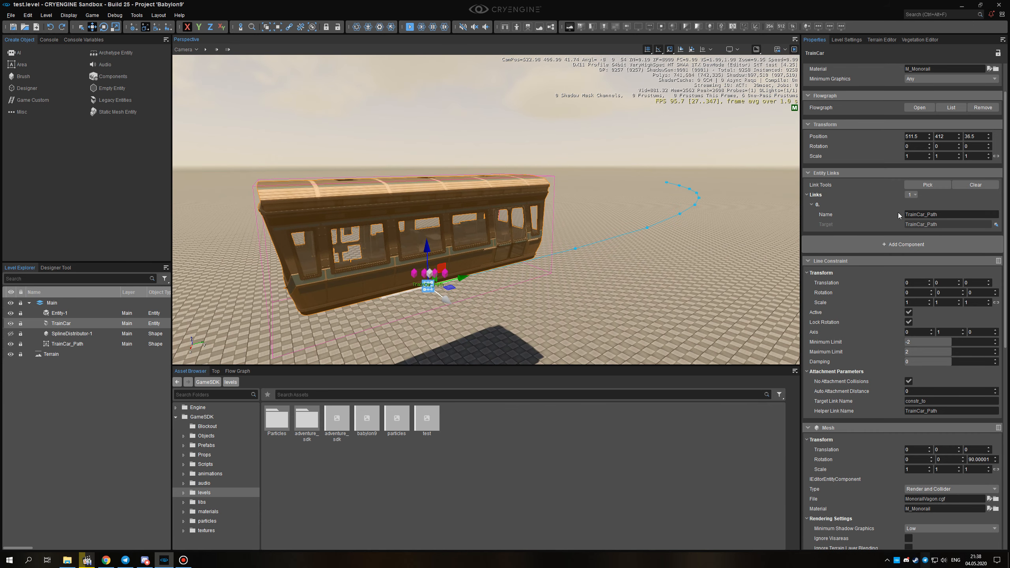
pyautogui.doubleClick(937, 215)
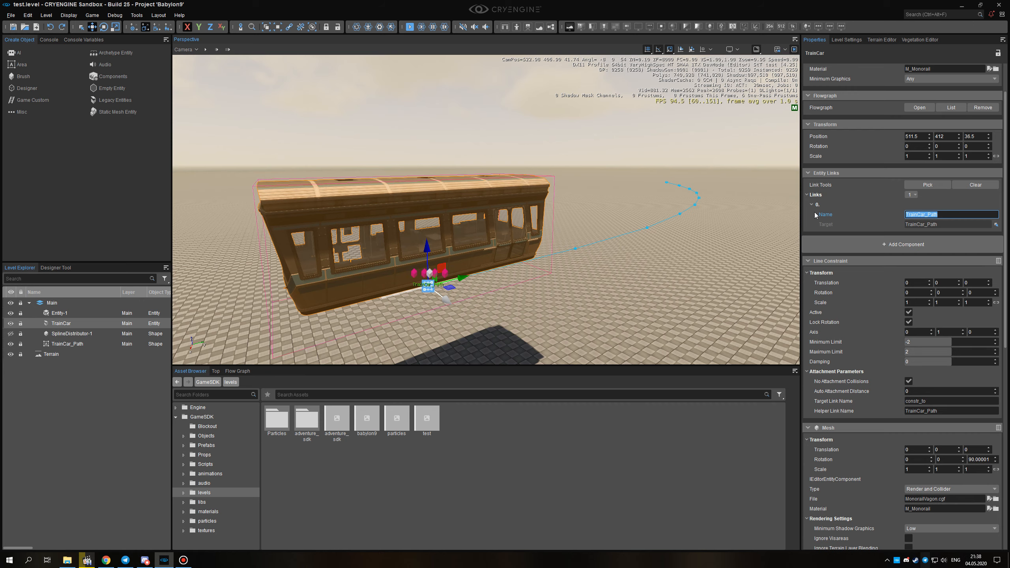
pyautogui.moveTo(659, 231); pyautogui.dragTo(645, 220, button='right')
pyautogui.click(660, 218)
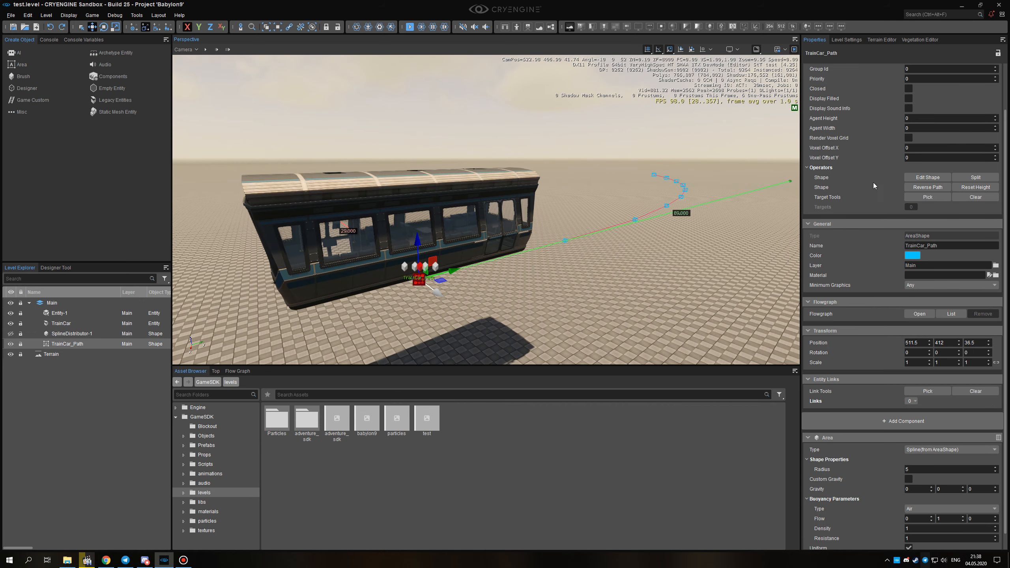
pyautogui.scroll(2, 860, 243)
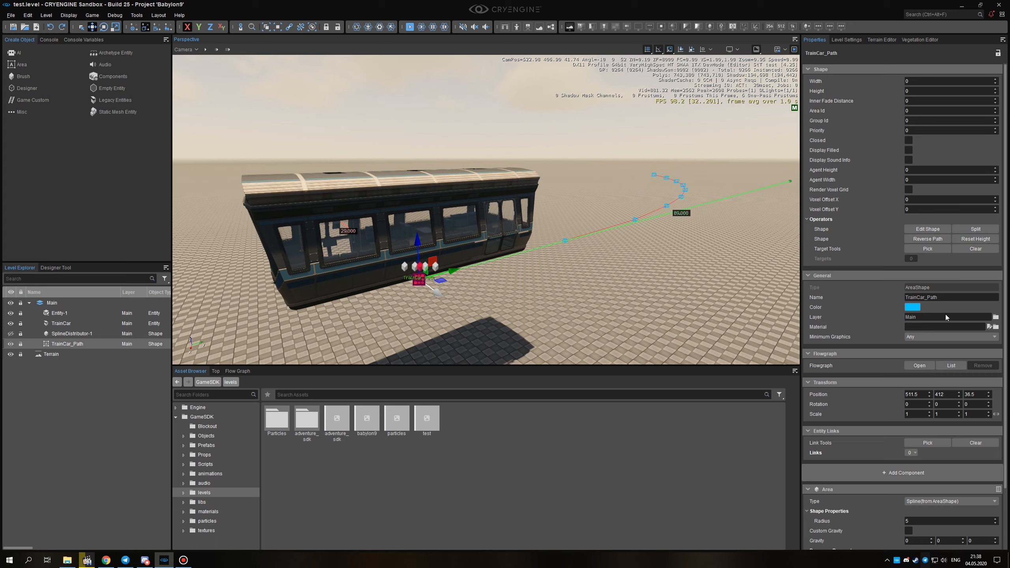
pyautogui.click(525, 239)
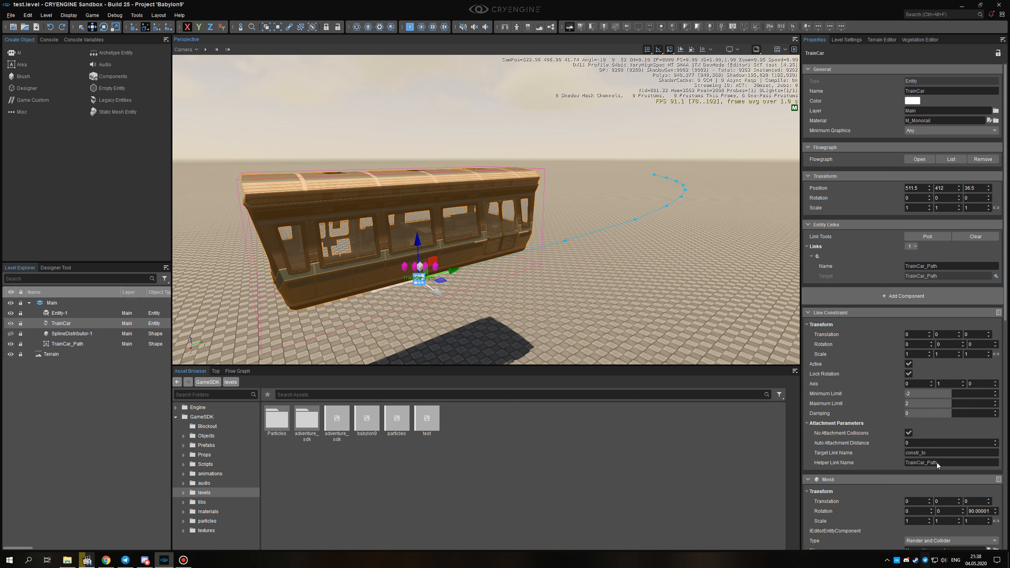
pyautogui.scroll(-1, 856, 434)
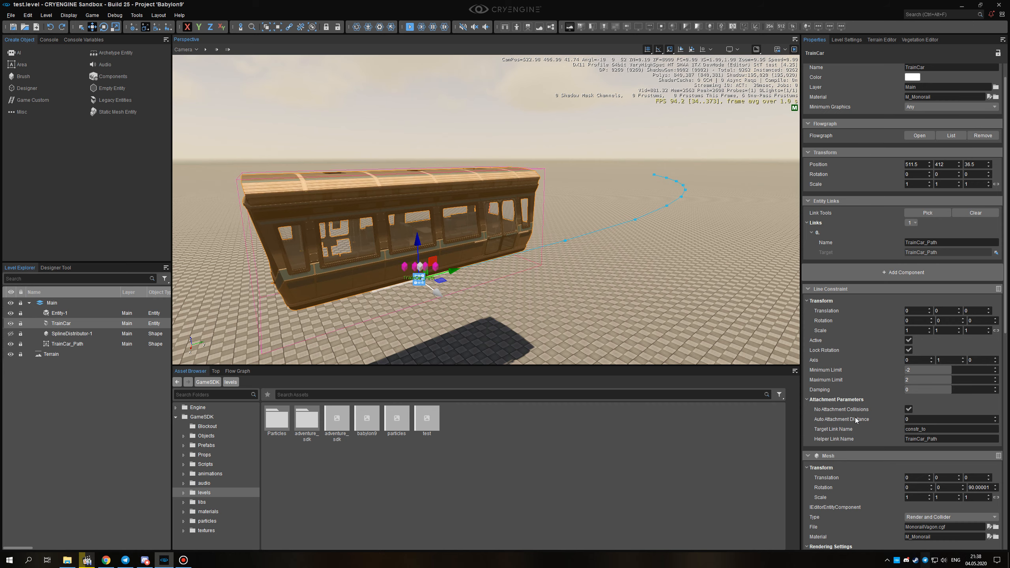
pyautogui.moveTo(565, 314); pyautogui.dragTo(495, 273, button='right')
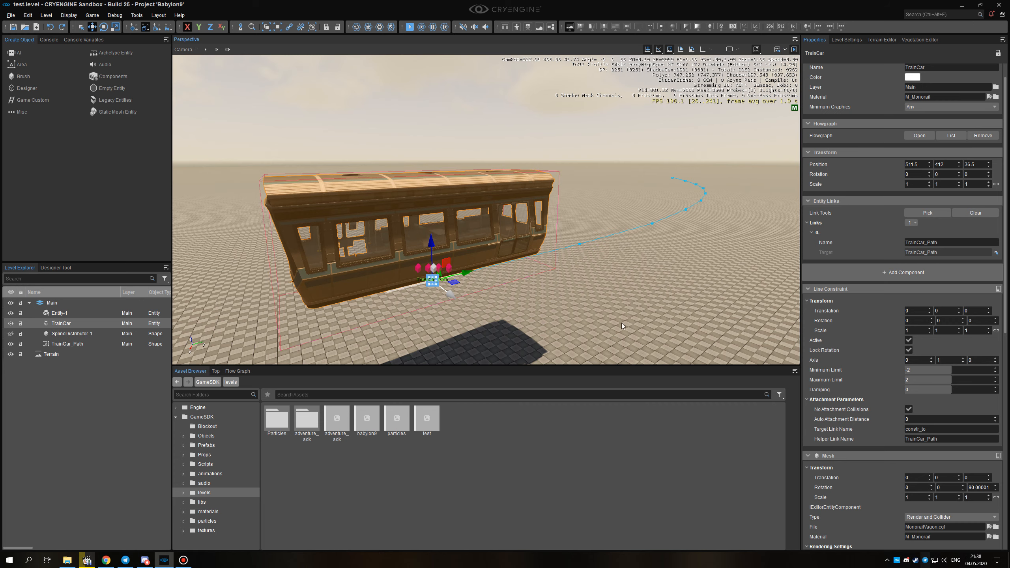
# Run the physics simulation and pull the train car along its path with the Pull Physics tool.
pyautogui.moveTo(621, 326); pyautogui.dragTo(649, 291, button='right')
pyautogui.press('s')
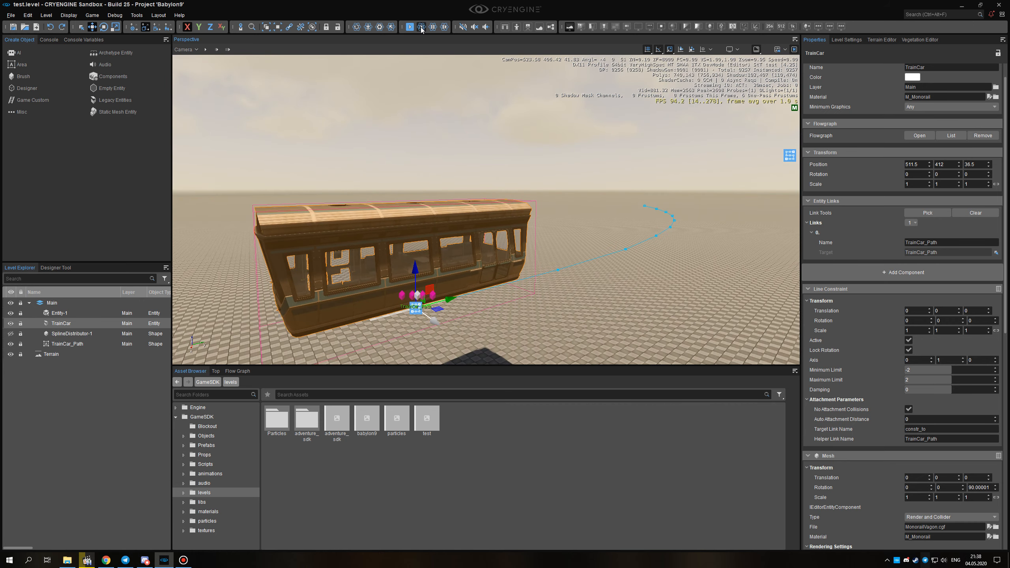
pyautogui.click(422, 27)
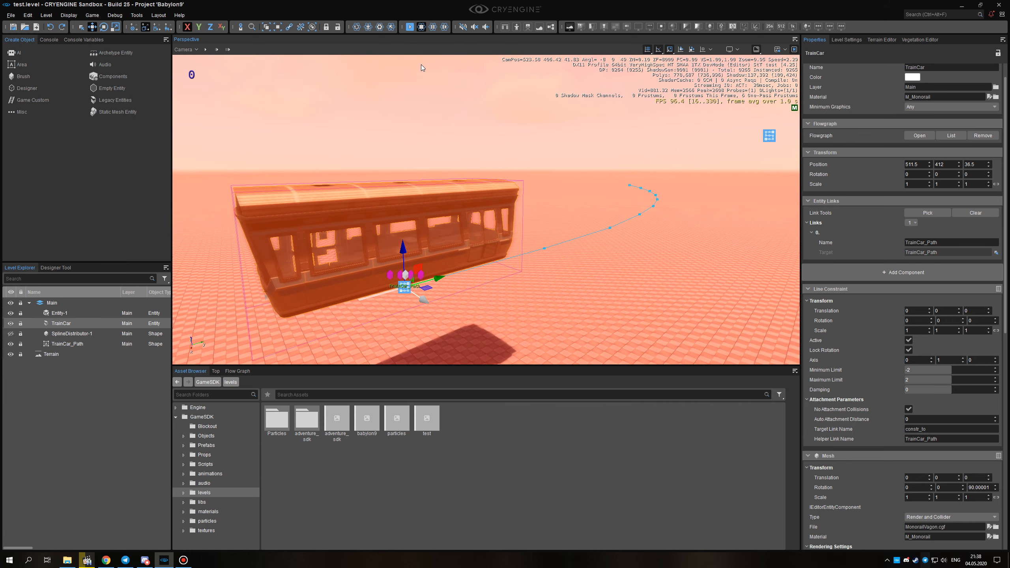
pyautogui.click(391, 27)
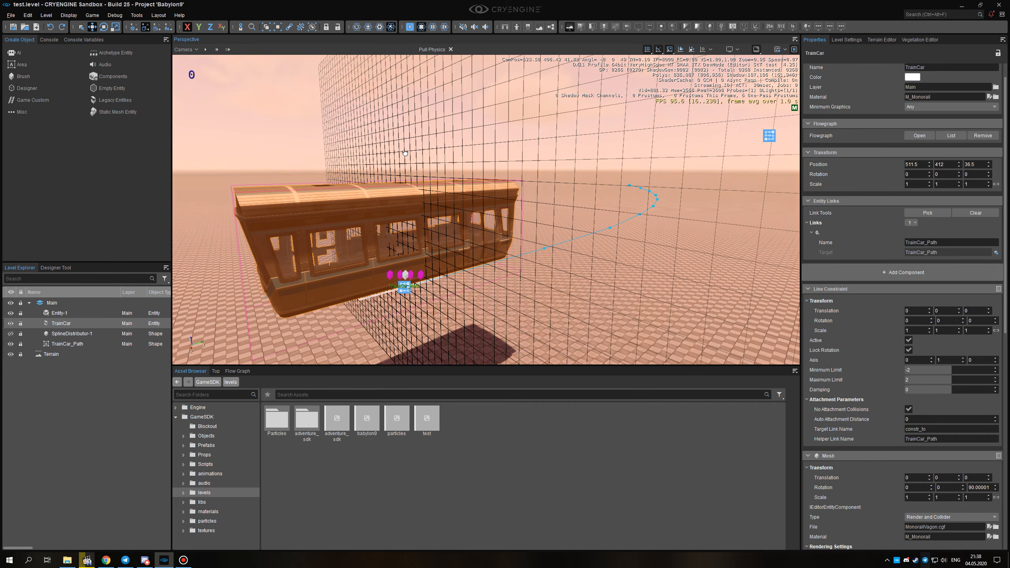
pyautogui.moveTo(321, 276); pyautogui.dragTo(338, 265)
pyautogui.moveTo(399, 265); pyautogui.dragTo(562, 275)
pyautogui.press('w')
pyautogui.moveTo(547, 261)
pyautogui.mouseDown(button='right')
pyautogui.moveTo(597, 274)
pyautogui.moveTo(542, 256)
pyautogui.mouseUp(button='right')
pyautogui.press('a')
pyautogui.moveTo(600, 199); pyautogui.dragTo(373, 255)
pyautogui.moveTo(555, 252); pyautogui.dragTo(479, 265, button='right')
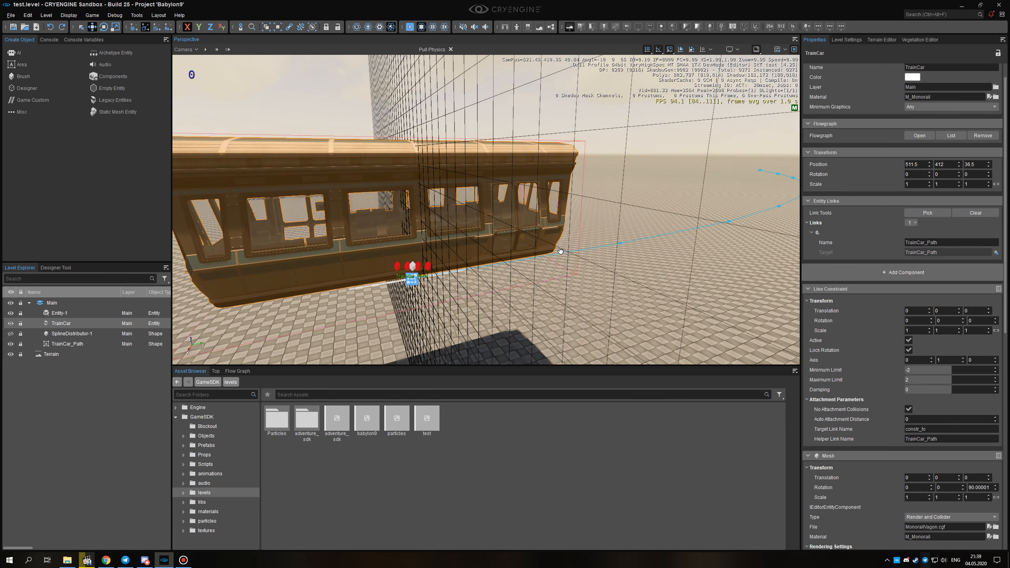
# Leave the Pull Physics tool, stop the physics simulation, and view the train car together with its whole path.
pyautogui.click(451, 49)
pyautogui.click(420, 28)
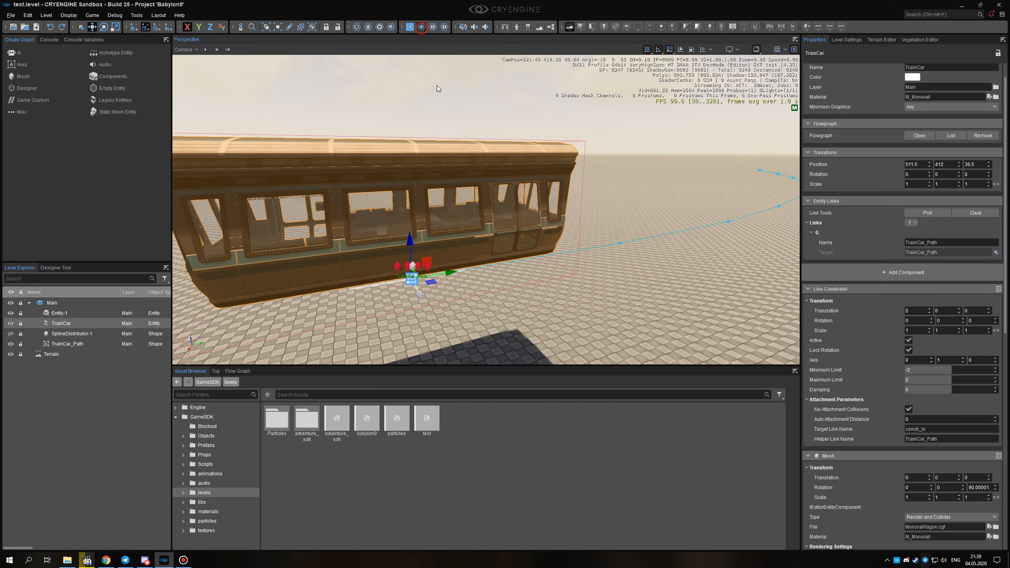
pyautogui.moveTo(442, 135); pyautogui.dragTo(465, 134, button='right')
pyautogui.press('s')
pyautogui.press('s')
pyautogui.press('a')
pyautogui.moveTo(535, 283); pyautogui.dragTo(539, 277, button='right')
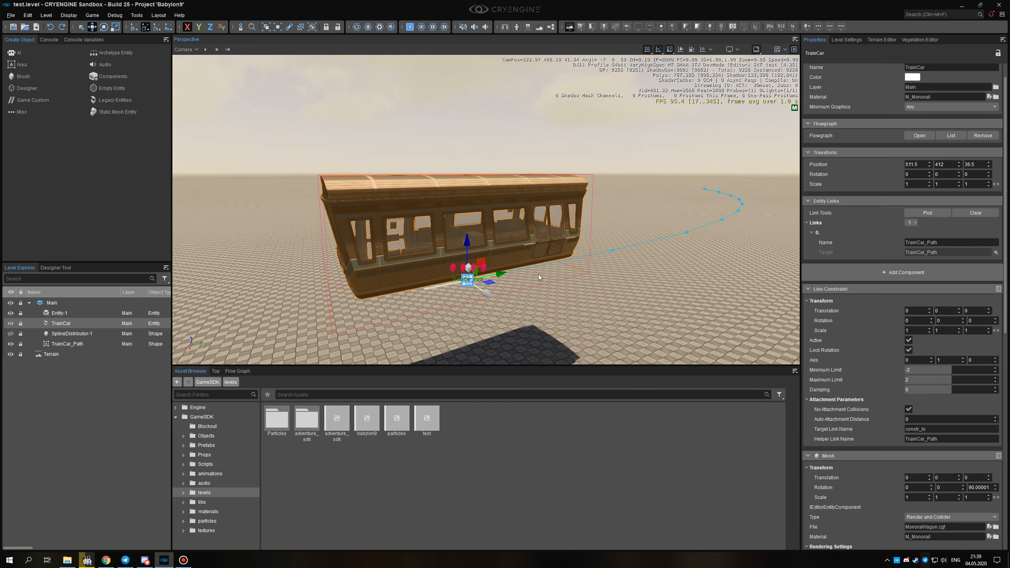
# Open the flow graph of the TrainCar entity and enlarge the graph area to show its nodes.
pyautogui.moveTo(575, 291)
pyautogui.keyDown('alt'); pyautogui.mouseDown(button='middle')
pyautogui.moveTo(570, 248)
pyautogui.moveTo(575, 292)
pyautogui.mouseUp(button='middle'); pyautogui.keyUp('alt')
pyautogui.moveTo(576, 292); pyautogui.dragTo(578, 293, button='right')
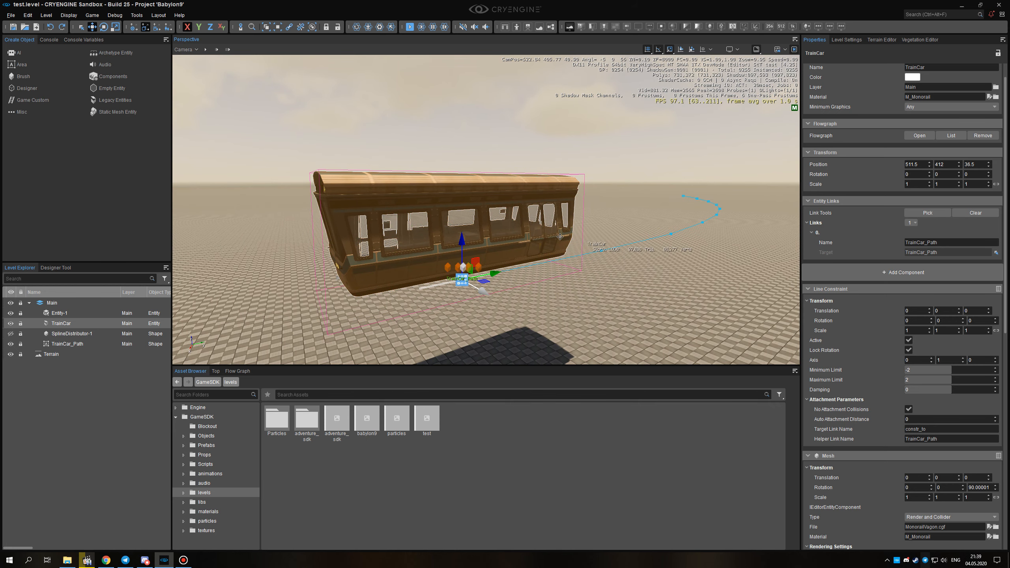
pyautogui.moveTo(588, 267); pyautogui.dragTo(593, 269, button='right')
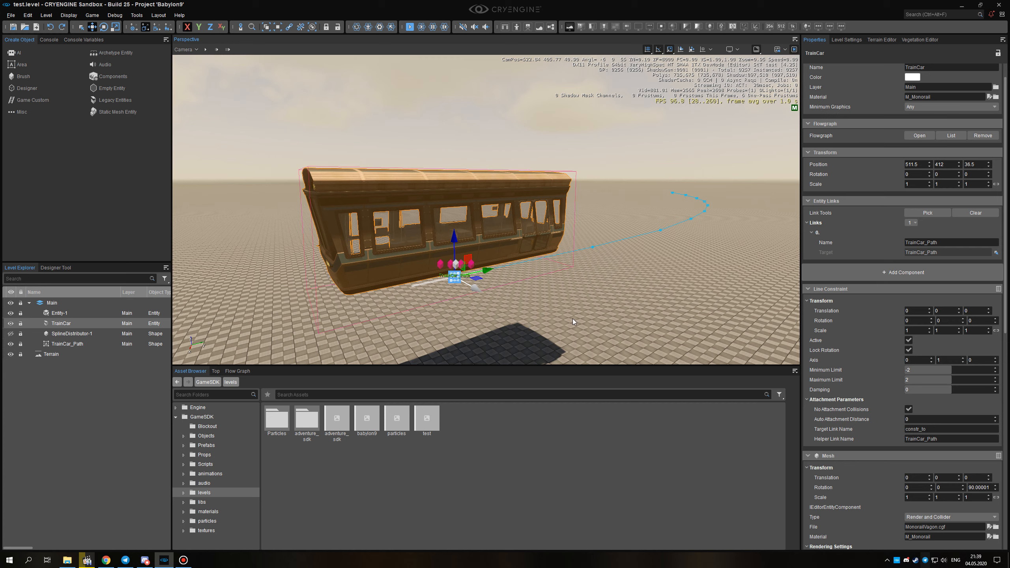
pyautogui.click(238, 371)
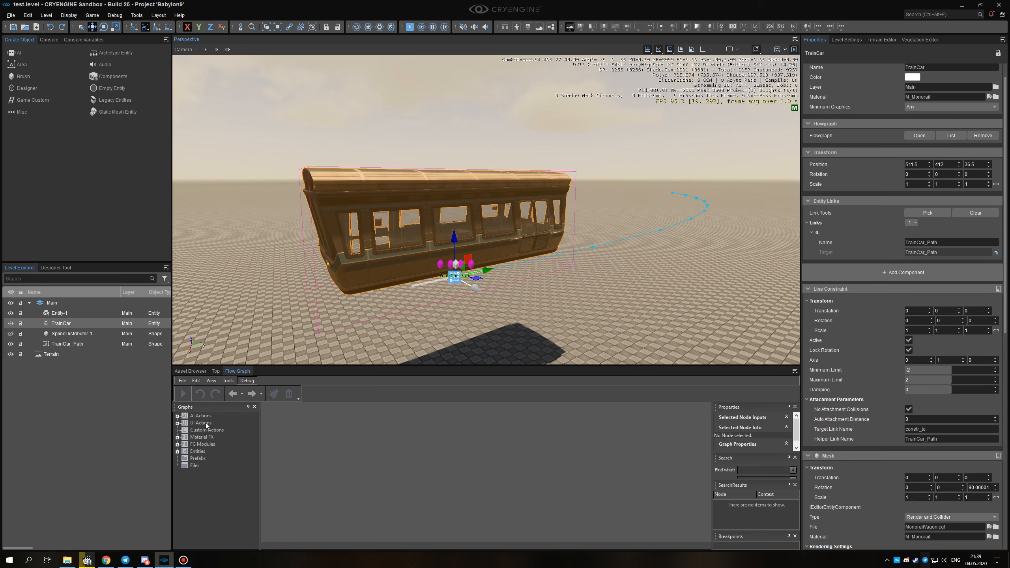
pyautogui.click(178, 451)
pyautogui.click(212, 468)
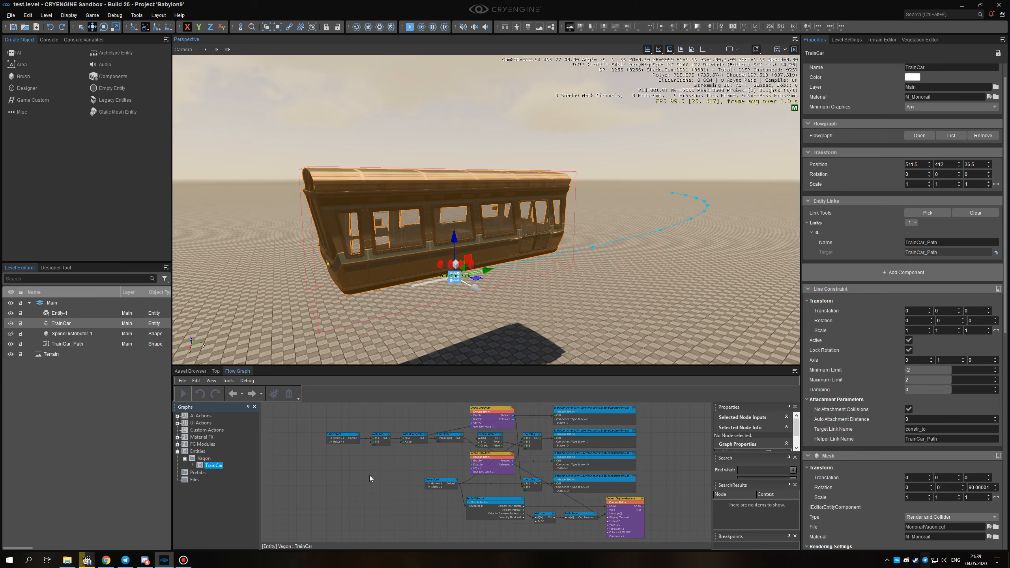
pyautogui.moveTo(416, 370); pyautogui.dragTo(417, 263)
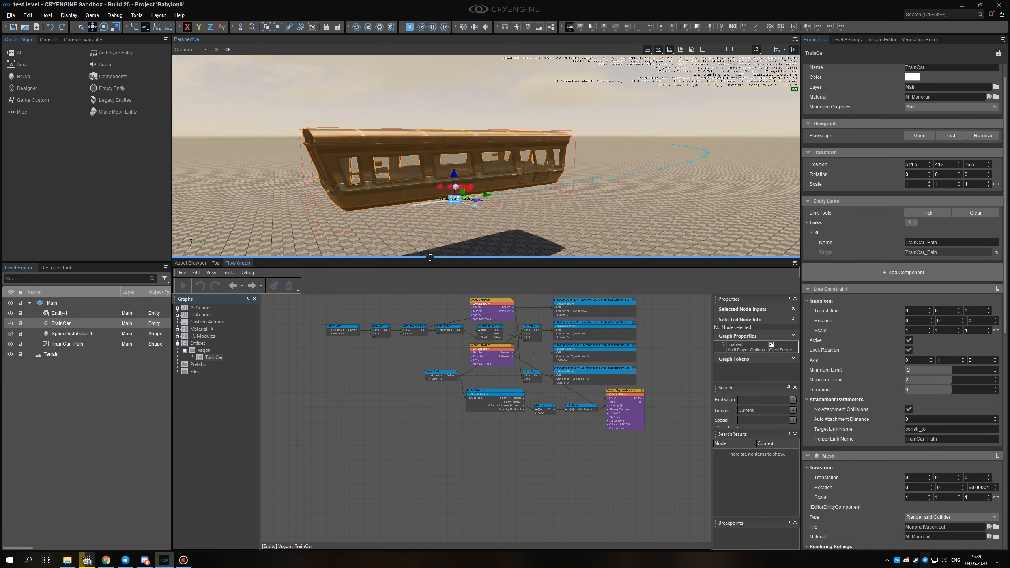
pyautogui.scroll(5, 436, 457)
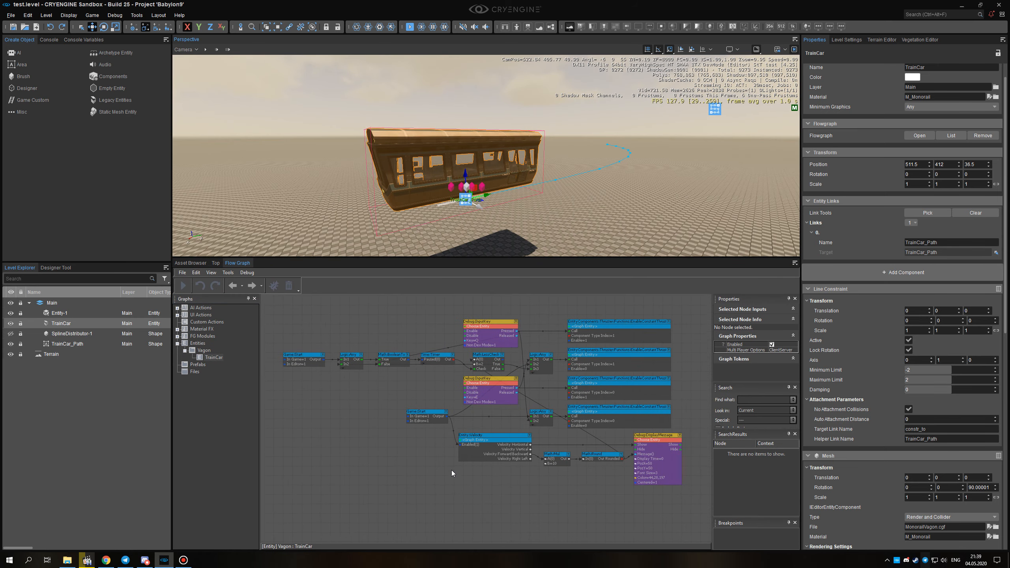
pyautogui.moveTo(454, 475); pyautogui.dragTo(451, 491, button='right')
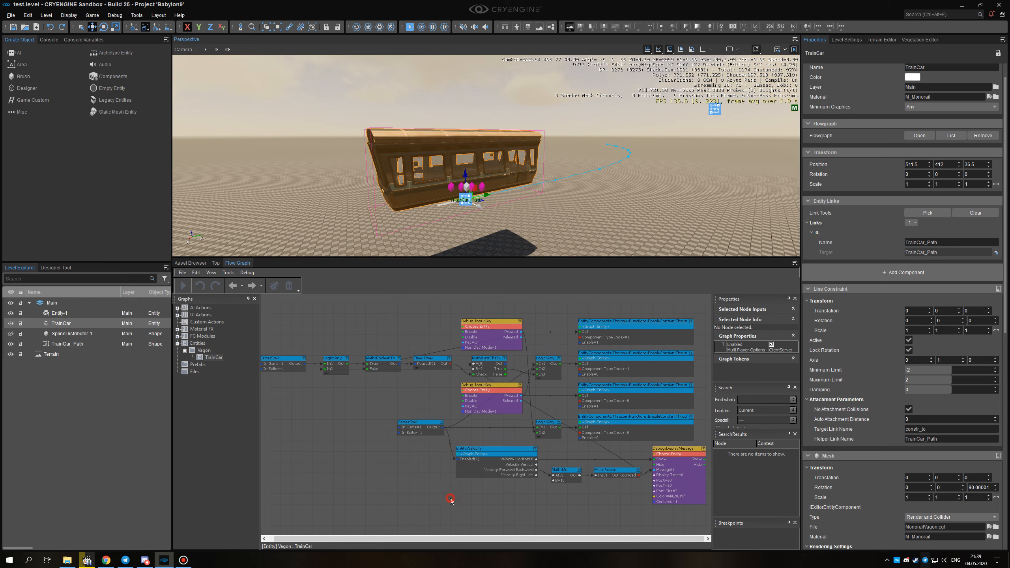
# Look for the EntityComponents category among the nodes that can be added to the graph.
pyautogui.rightClick(378, 318)
pyautogui.moveTo(398, 322)
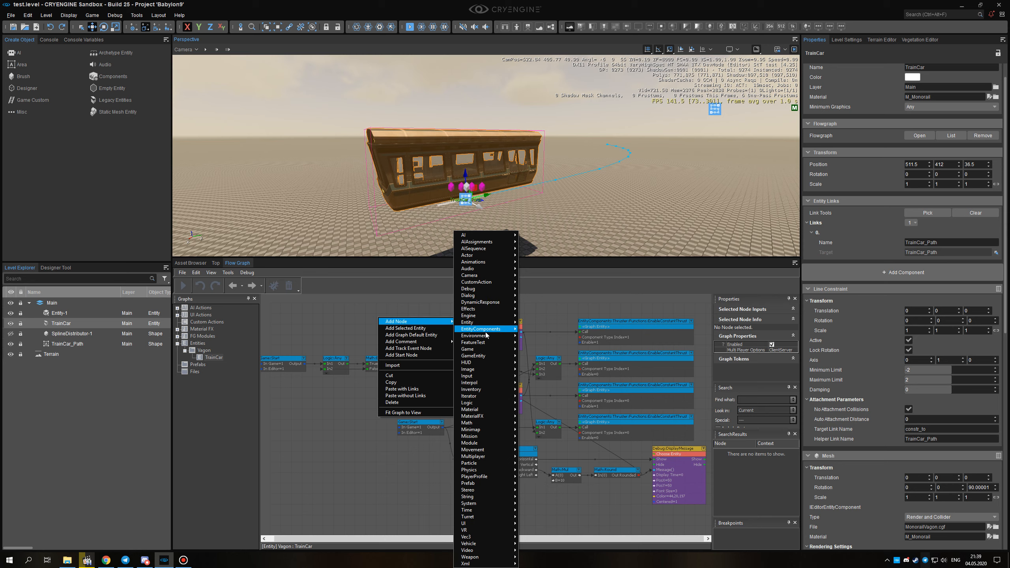
pyautogui.moveTo(480, 329)
pyautogui.click(352, 440)
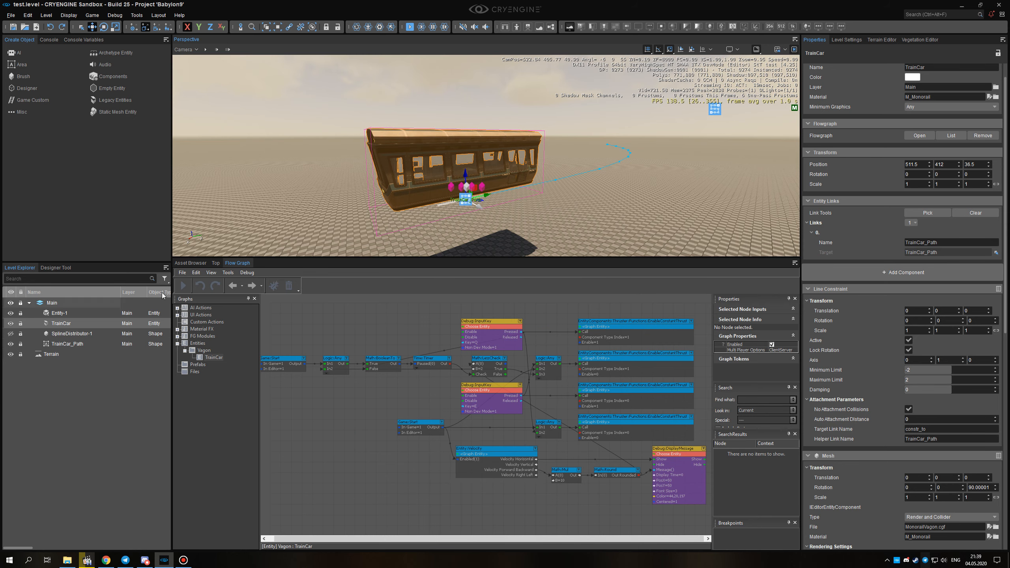
# Look up the es_EnableFlowgraphComponents variable in the console by searching for "compon", and return to the object creation list.
pyautogui.click(49, 41)
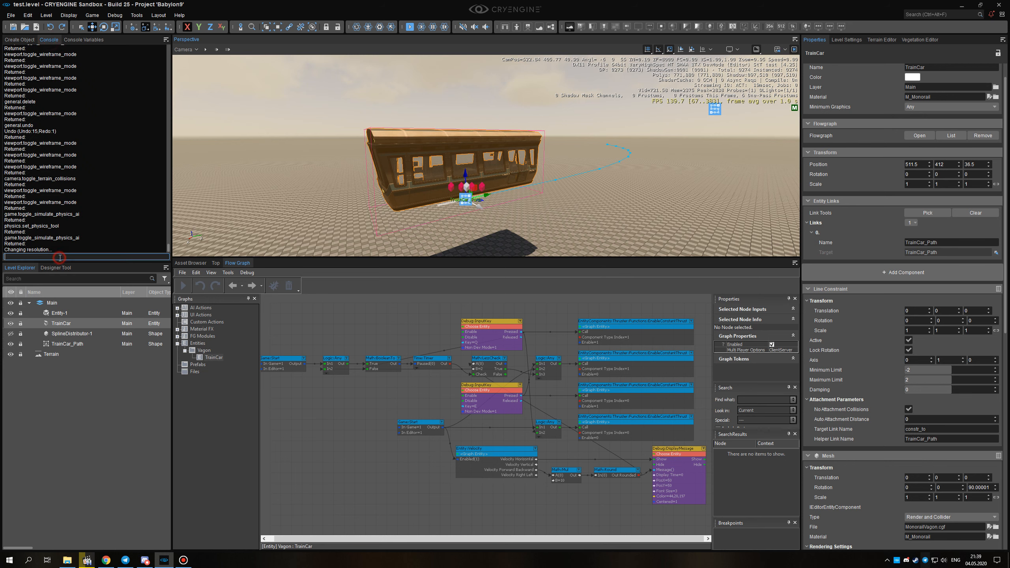
pyautogui.write('compon')
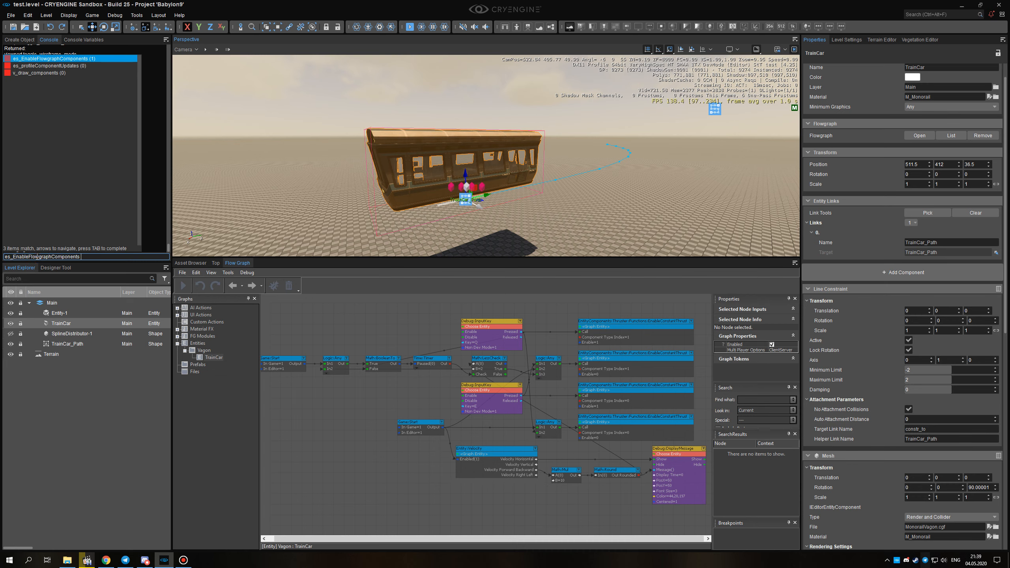
pyautogui.press('Return')
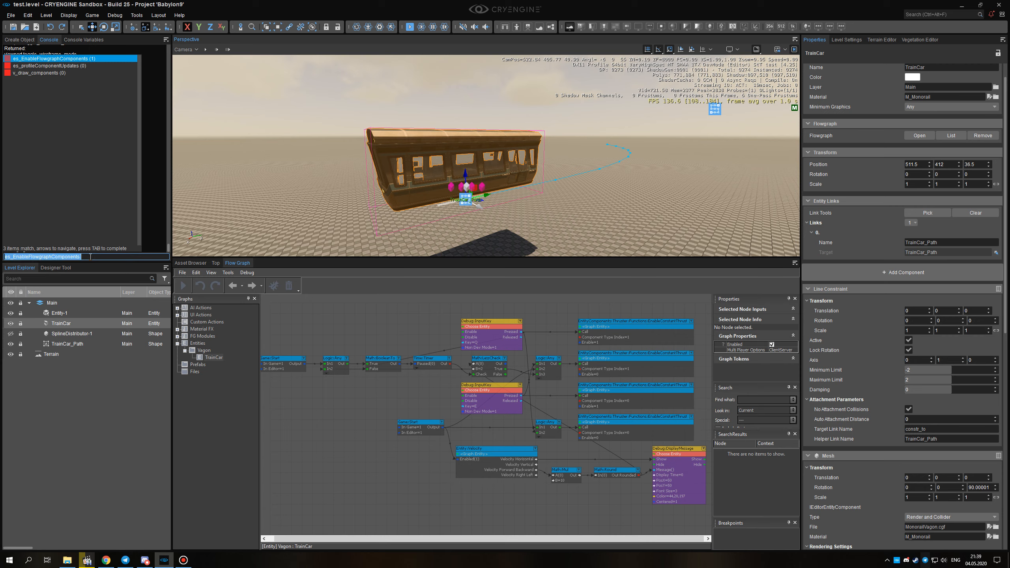
pyautogui.click(19, 40)
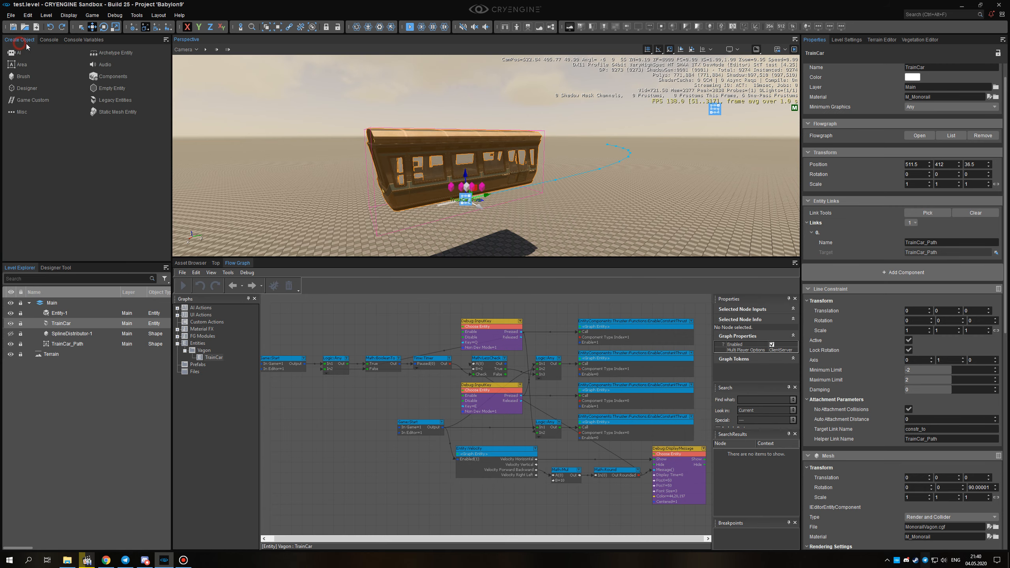
# Examine the EnableConstantThrust nodes in the TrainCar graph alongside the train car in the viewport.
pyautogui.moveTo(376, 434); pyautogui.dragTo(347, 432, button='right')
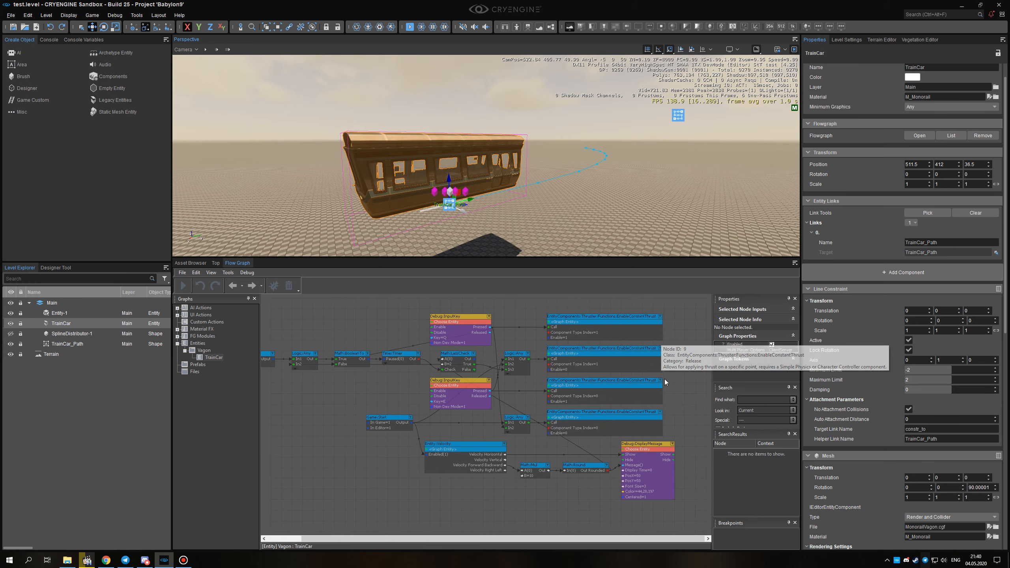
pyautogui.moveTo(684, 394); pyautogui.dragTo(685, 411, button='right')
pyautogui.moveTo(546, 231); pyautogui.dragTo(544, 230, button='right')
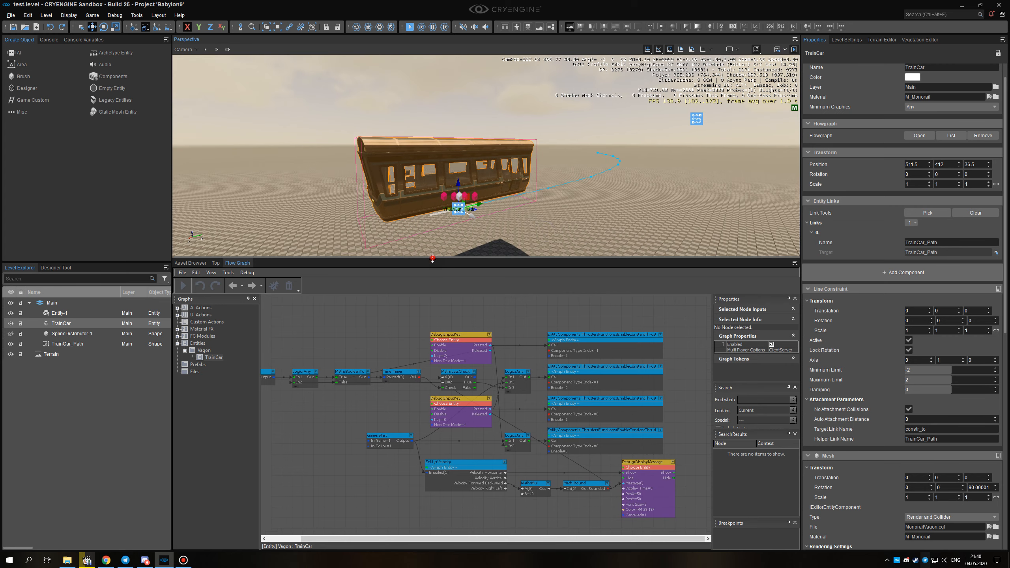
pyautogui.moveTo(432, 258); pyautogui.dragTo(433, 261)
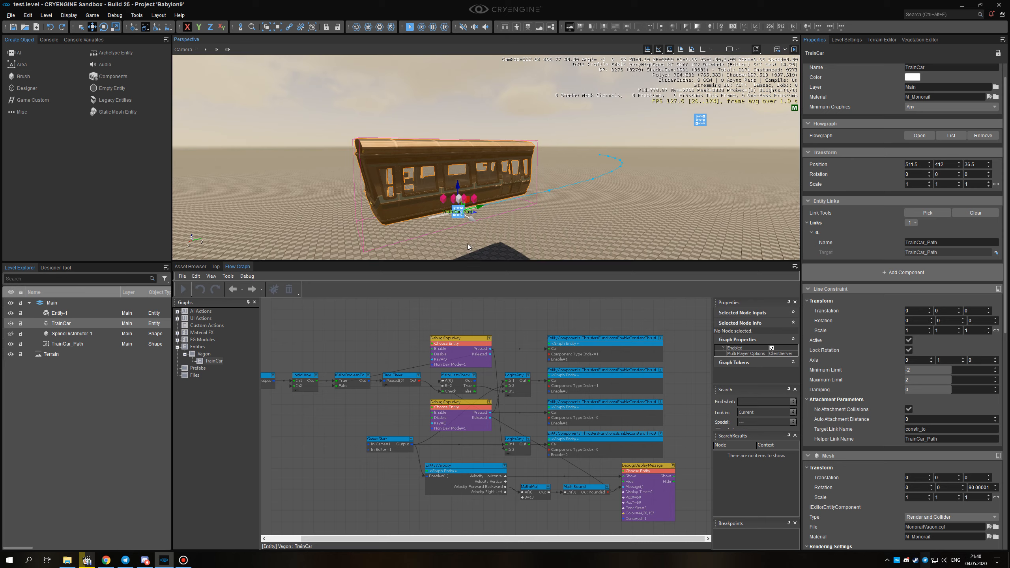
pyautogui.moveTo(541, 221); pyautogui.dragTo(541, 224, button='right')
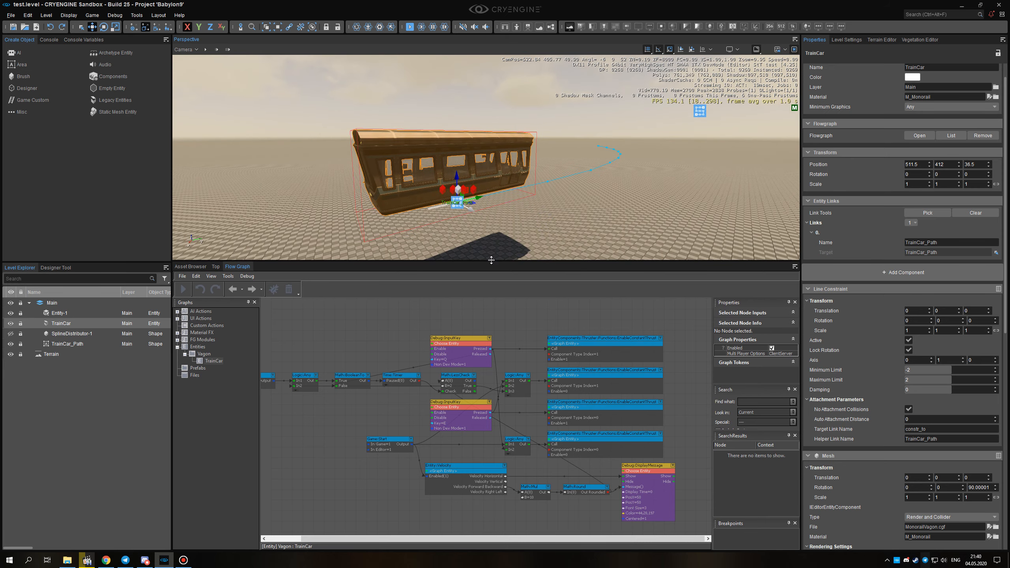
# Enlarge the viewport and inspect the lower side of the train car up close.
pyautogui.moveTo(491, 260); pyautogui.dragTo(504, 354)
pyautogui.moveTo(524, 313); pyautogui.dragTo(651, 315, button='right')
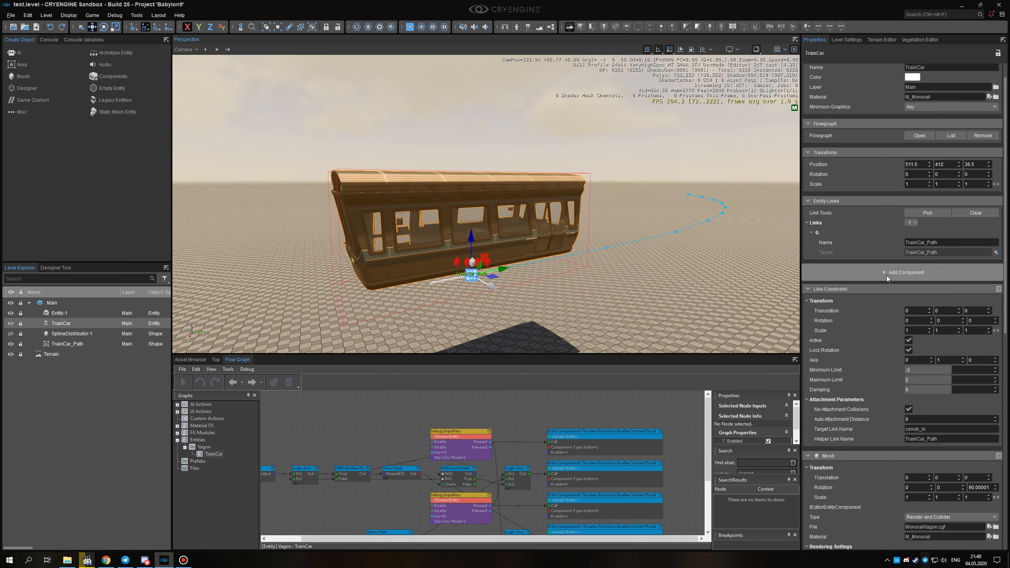
pyautogui.keyDown('alt'); pyautogui.moveTo(532, 278); pyautogui.dragTo(594, 251, button='middle'); pyautogui.keyUp('alt')
pyautogui.press('a')
pyautogui.moveTo(594, 250); pyautogui.dragTo(561, 282, button='right')
pyautogui.press('w')
pyautogui.press('w')
pyautogui.press('a')
pyautogui.press('w')
pyautogui.press('d')
pyautogui.press('s')
pyautogui.press('w')
pyautogui.scroll(-2, 866, 338)
# Look up the Thruster among the Physics components available for TrainCar, and close the list without adding it.
pyautogui.click(902, 225)
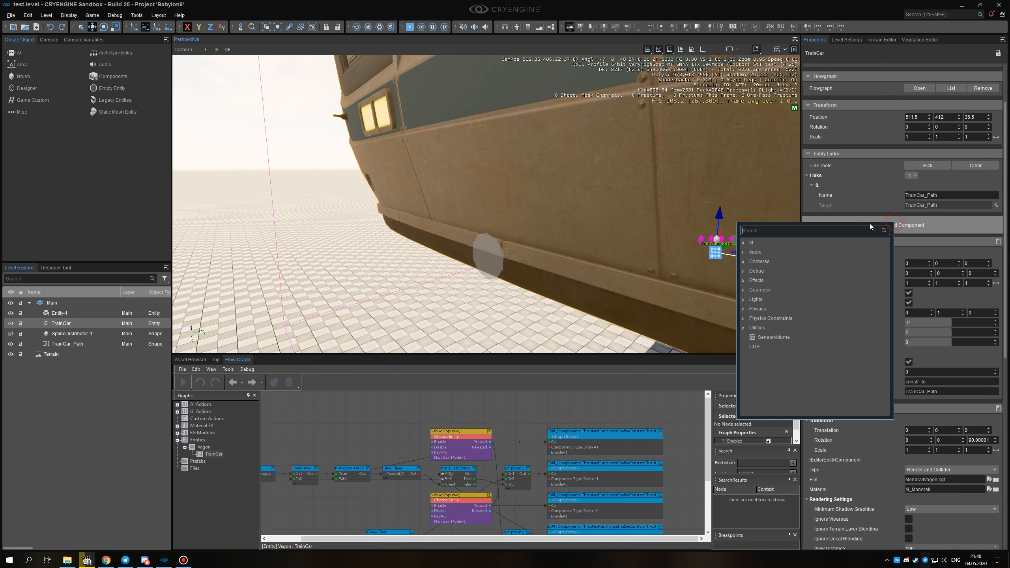
pyautogui.click(743, 309)
pyautogui.scroll(-2, 752, 338)
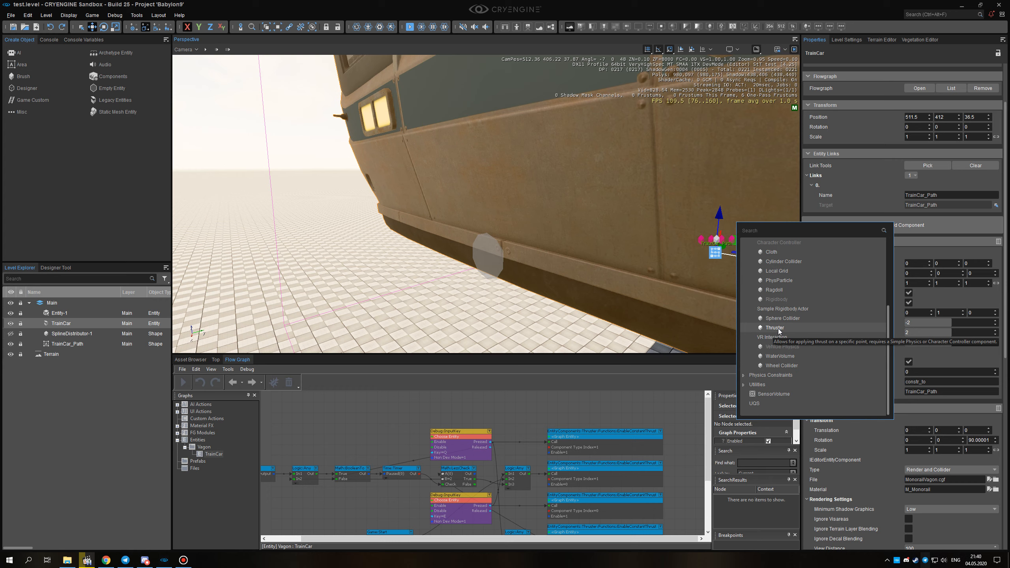
pyautogui.click(1006, 234)
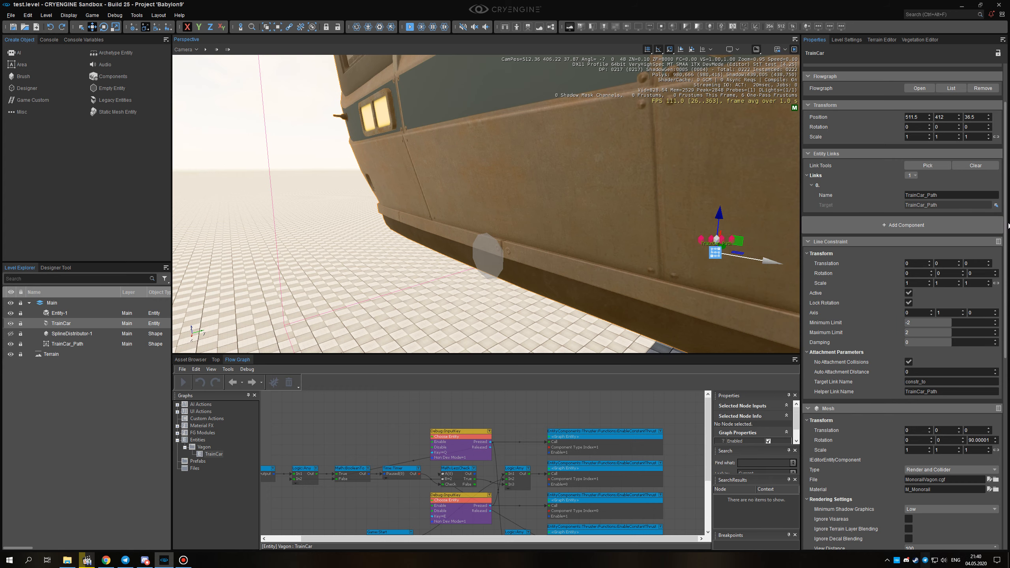
# Examine the transform and Constant Thrust settings of TrainCar's two Thruster components, and look over the car in the viewport.
pyautogui.moveTo(644, 253); pyautogui.dragTo(637, 248, button='right')
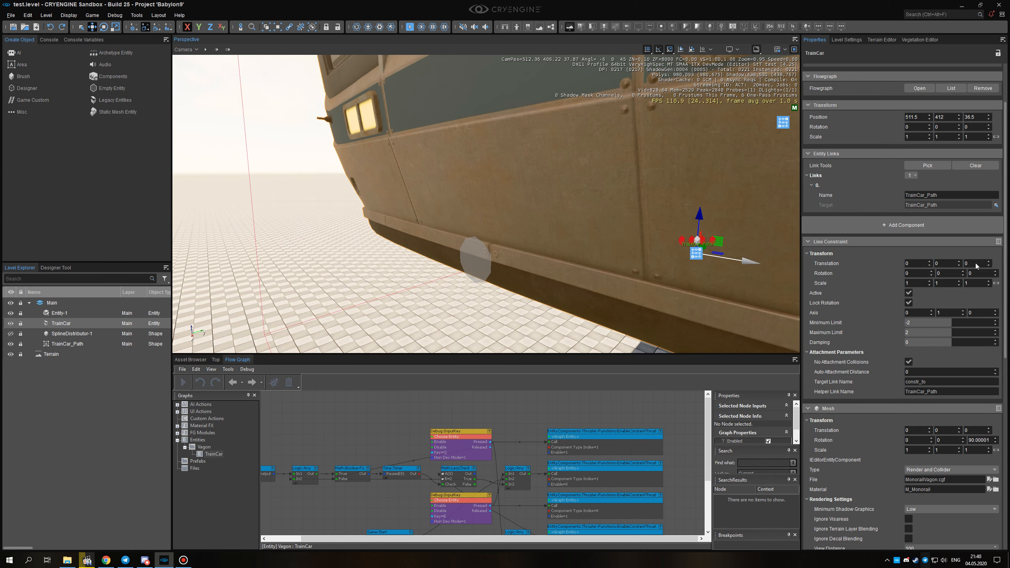
pyautogui.moveTo(1004, 258); pyautogui.dragTo(1006, 460)
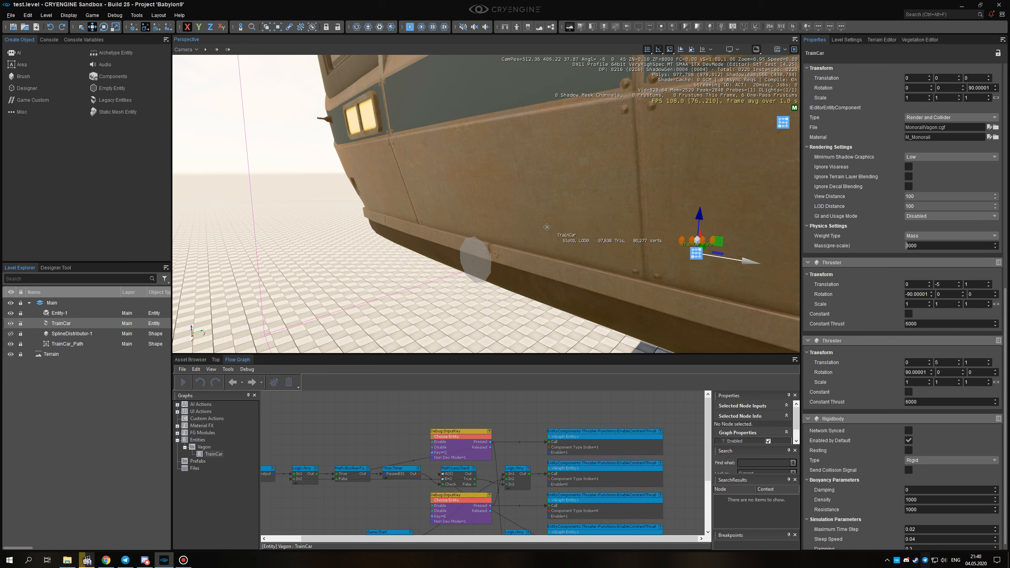
pyautogui.moveTo(447, 278); pyautogui.dragTo(270, 271, button='right')
pyautogui.press('w')
pyautogui.moveTo(520, 229); pyautogui.dragTo(630, 246, button='right')
pyautogui.press('s')
pyautogui.press('w')
pyautogui.press('a')
pyautogui.press('a')
pyautogui.press('s')
pyautogui.moveTo(433, 240); pyautogui.dragTo(653, 317, button='right')
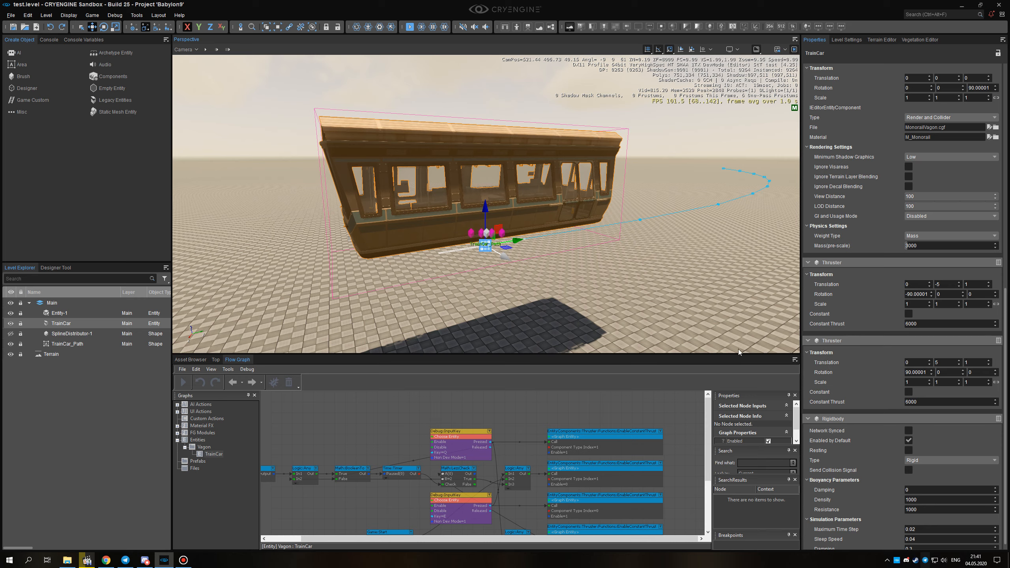
pyautogui.moveTo(579, 269); pyautogui.dragTo(569, 316, button='middle')
pyautogui.moveTo(569, 316); pyautogui.dragTo(566, 323, button='right')
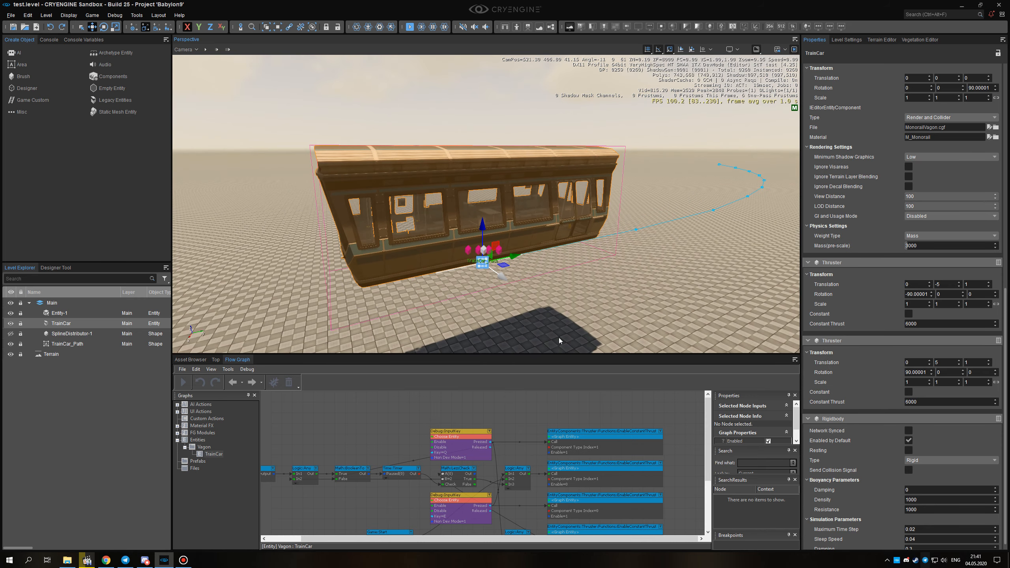
# Enlarge the TrainCar flow graph area and unhide the SplineDistributor-1 track.
pyautogui.moveTo(536, 354); pyautogui.dragTo(538, 259)
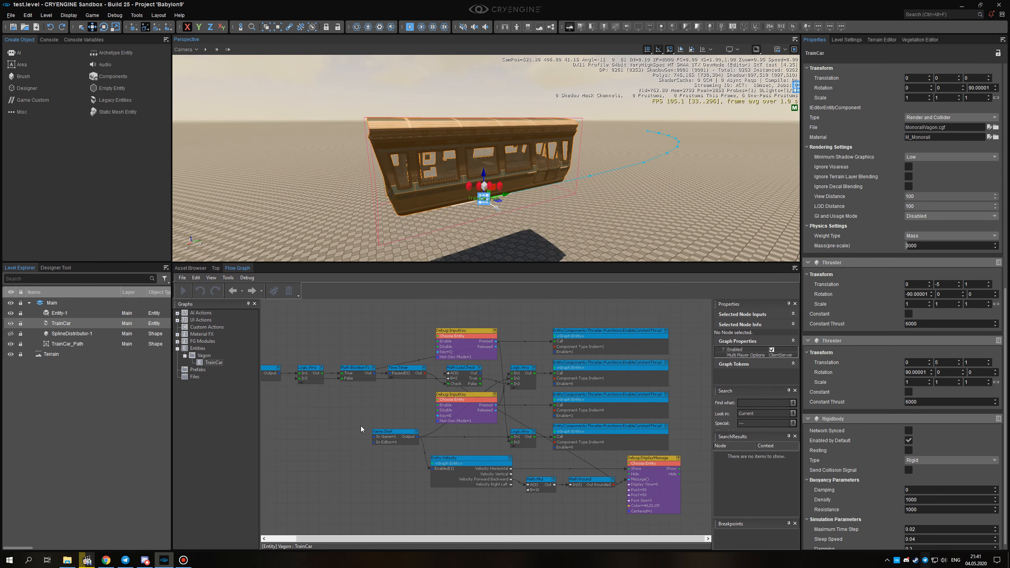
pyautogui.scroll(2, 467, 366)
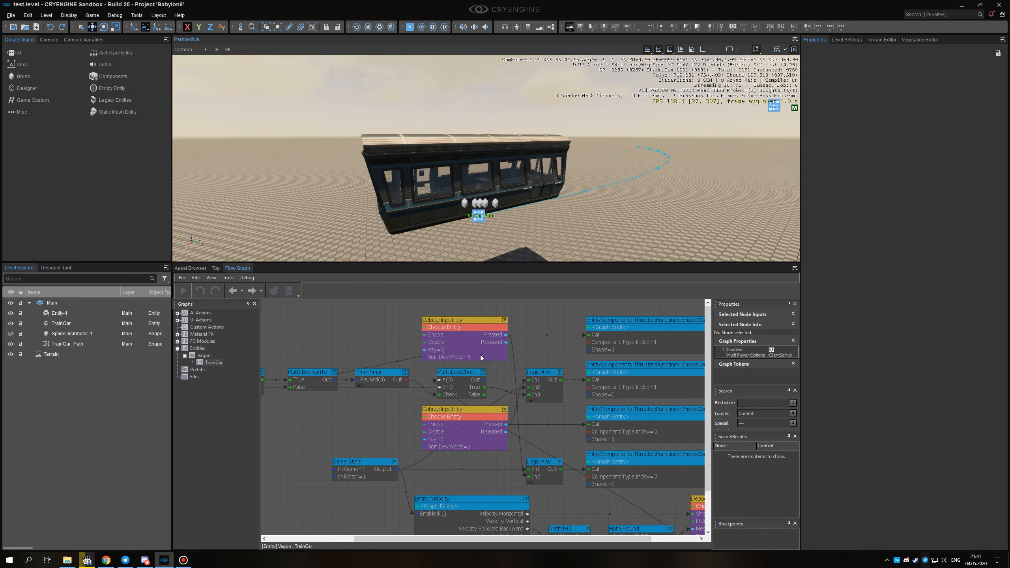
pyautogui.click(11, 334)
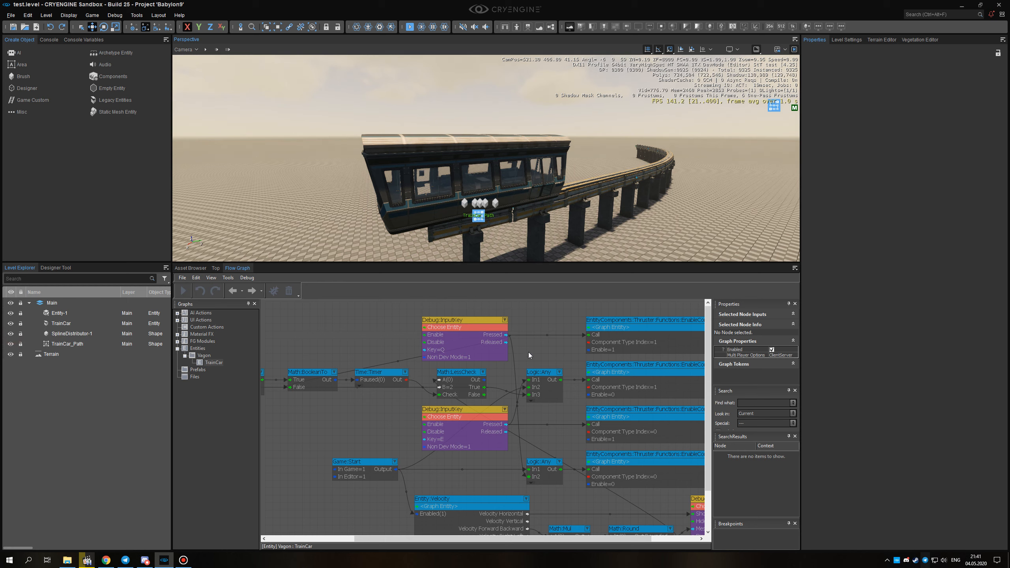
pyautogui.press('d')
pyautogui.moveTo(568, 249); pyautogui.dragTo(572, 249, button='right')
pyautogui.press('s')
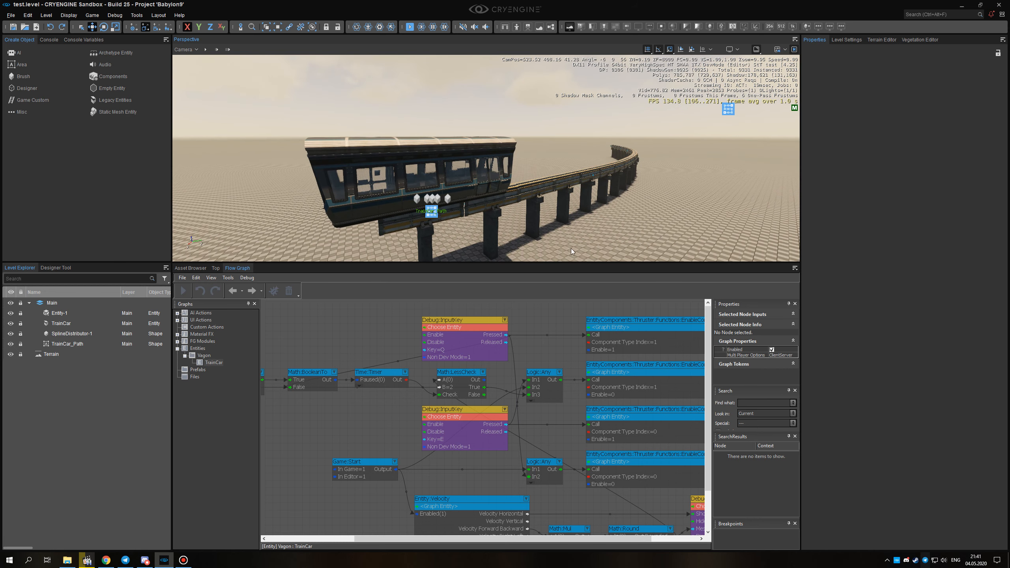
# Show the Thruster functions under the EntityComponents nodes that can be added to the TrainCar graph.
pyautogui.moveTo(551, 327); pyautogui.dragTo(468, 325, button='right')
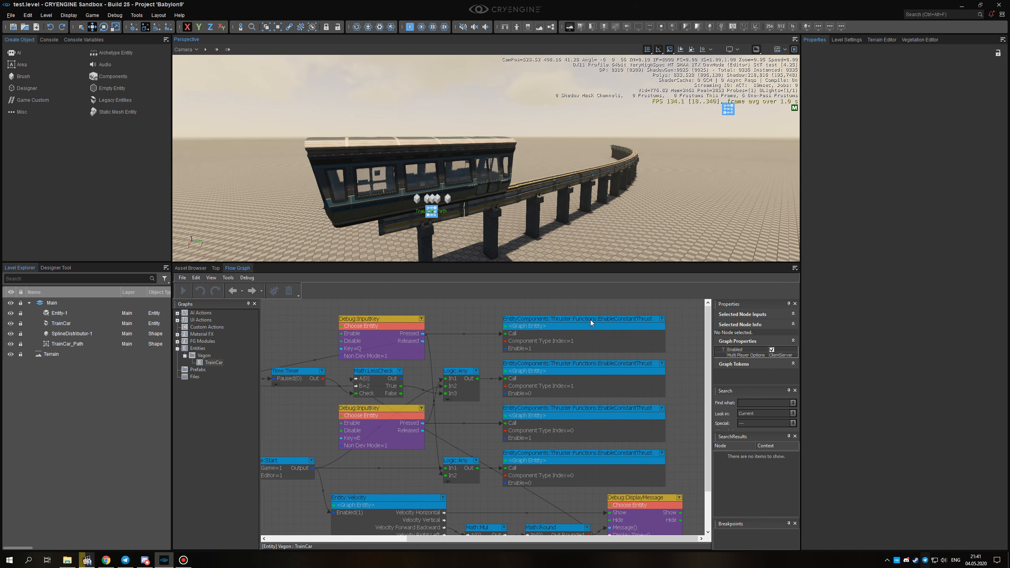
pyautogui.click(587, 332)
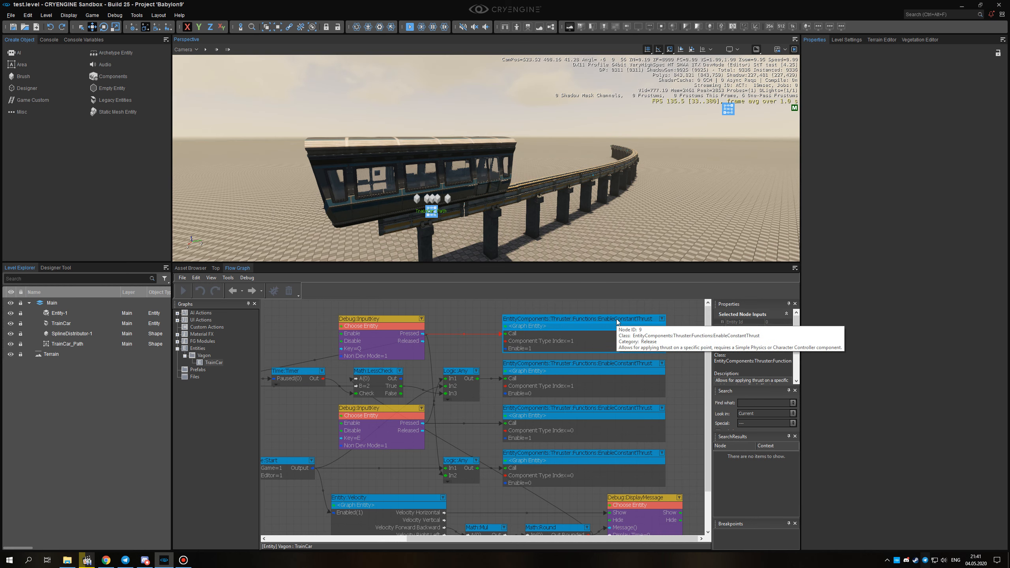
pyautogui.rightClick(442, 314)
pyautogui.moveTo(470, 317)
pyautogui.moveTo(555, 329)
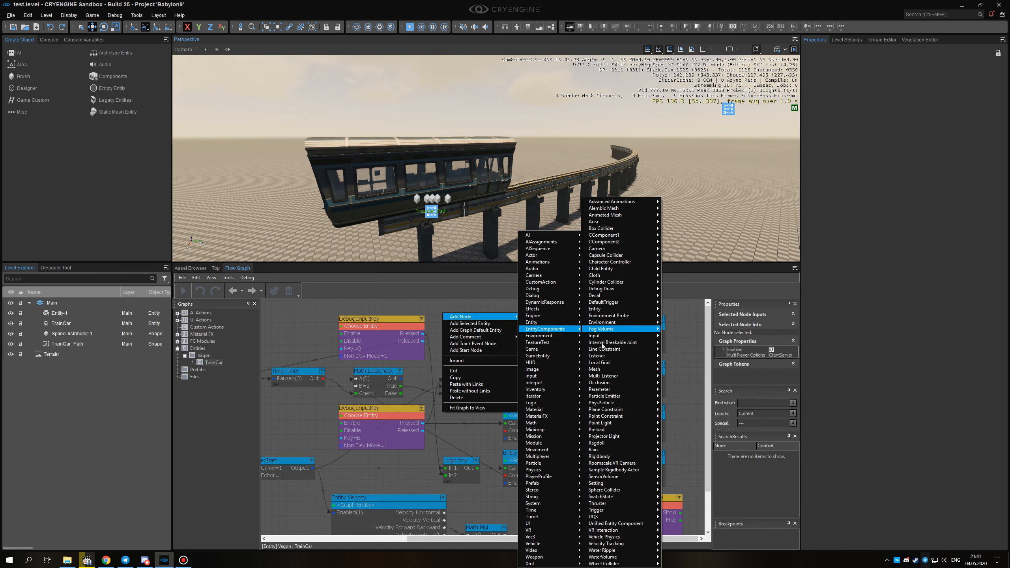
pyautogui.click(612, 503)
pyautogui.moveTo(690, 507)
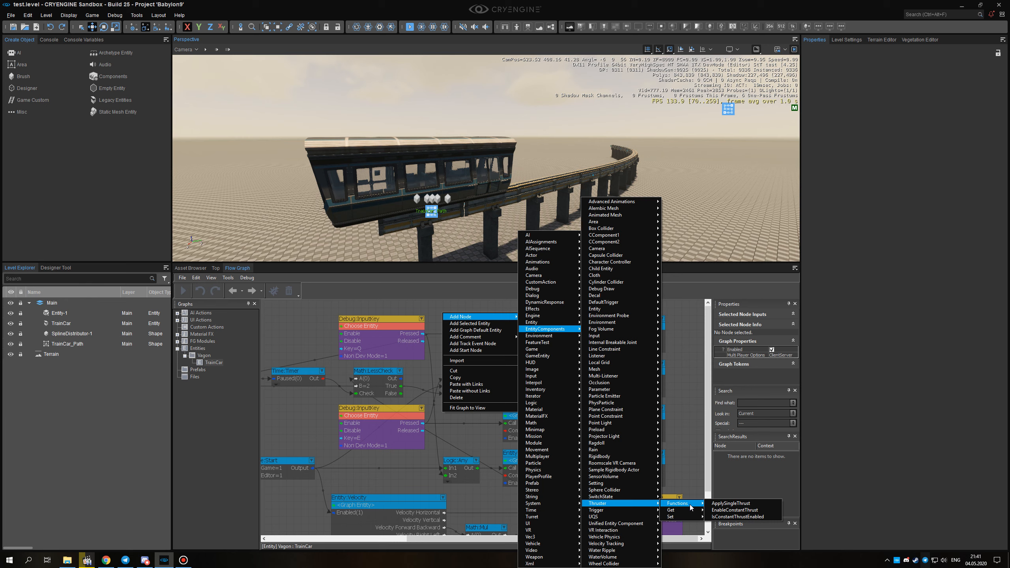
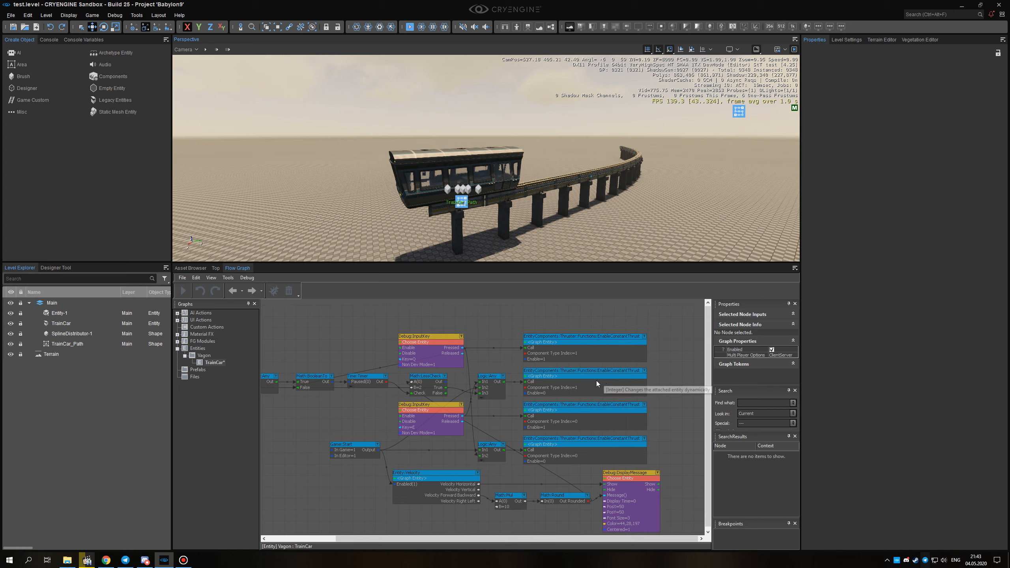
# Enlarge the viewport by shrinking the flow graph area, and show the whole TrainCar graph beneath it.
pyautogui.moveTo(568, 215); pyautogui.dragTo(578, 210, button='right')
pyautogui.moveTo(497, 189); pyautogui.dragTo(506, 190, button='right')
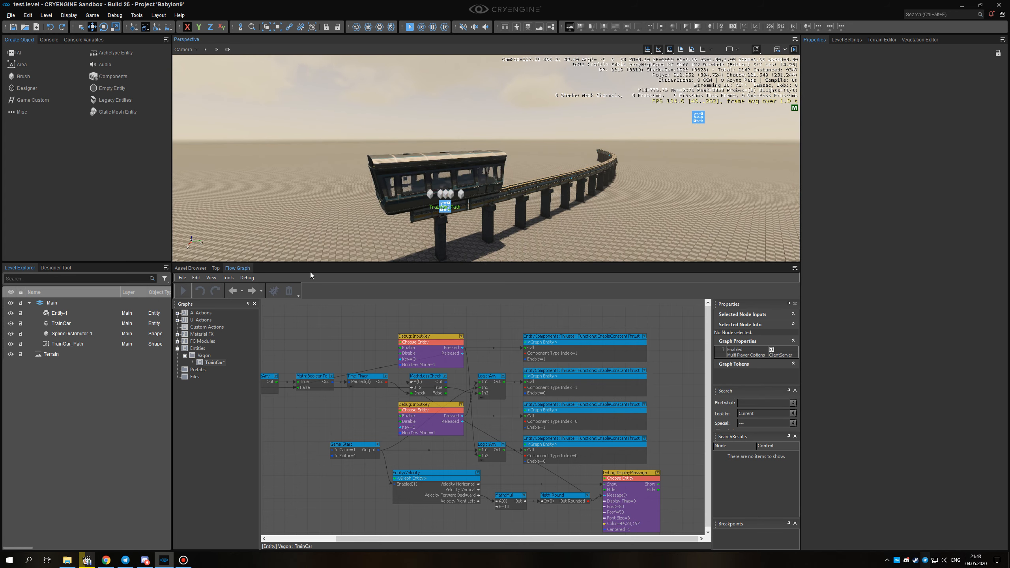
pyautogui.moveTo(317, 264); pyautogui.dragTo(324, 366)
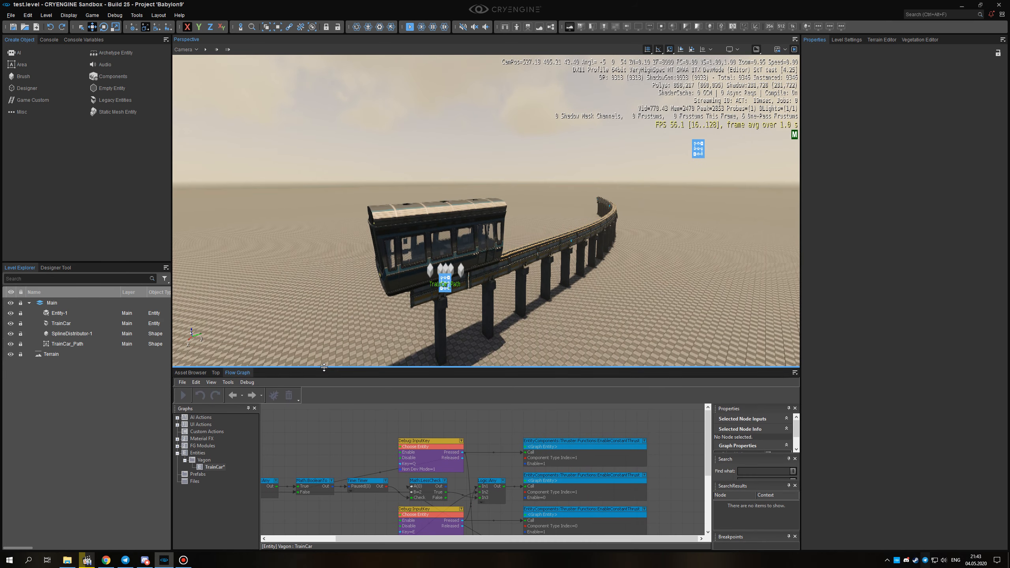
pyautogui.scroll(-5, 374, 429)
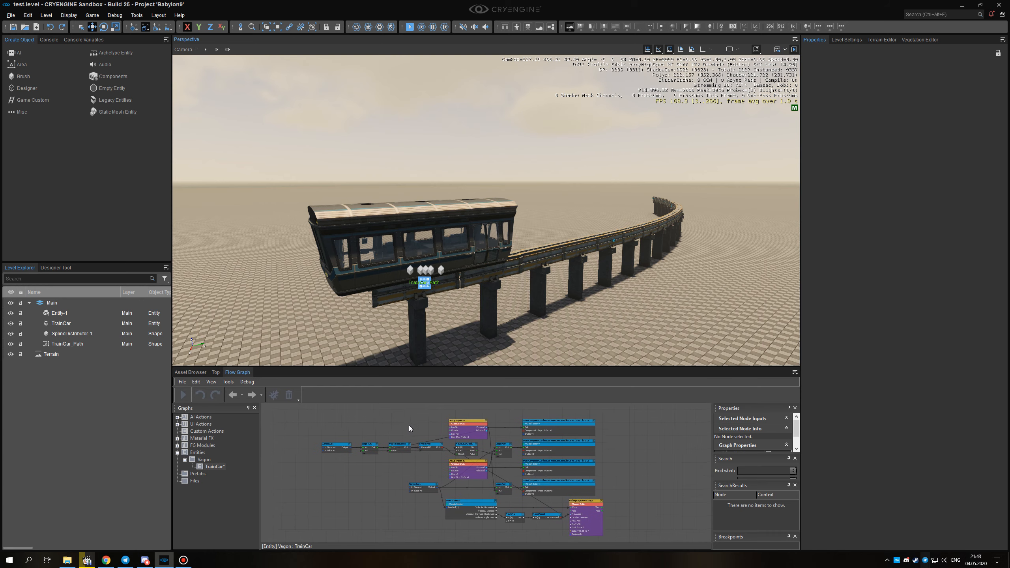
pyautogui.moveTo(539, 303); pyautogui.dragTo(519, 305, button='right')
pyautogui.moveTo(492, 250); pyautogui.dragTo(491, 247, button='right')
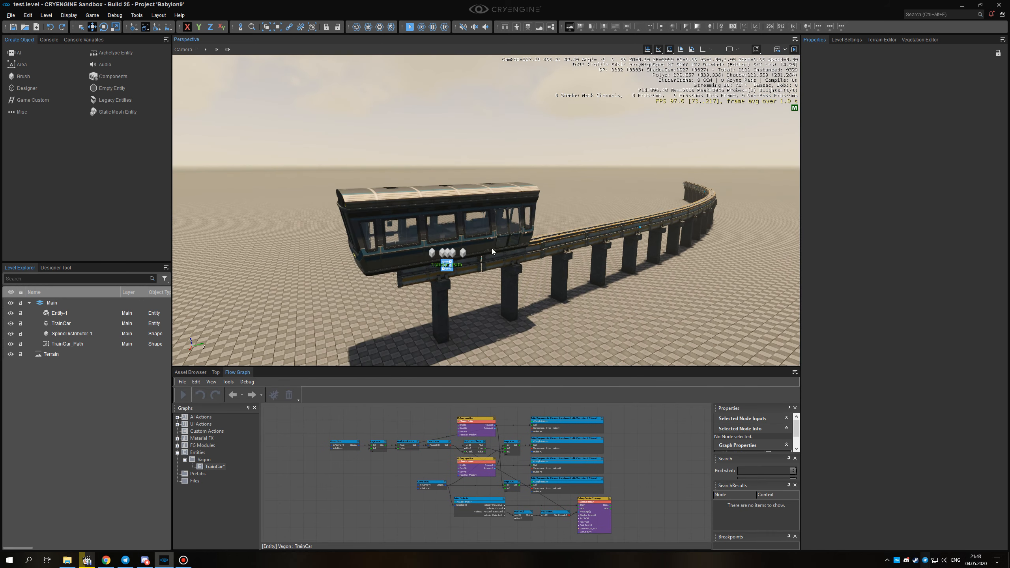
# Examine TrainCar's Mesh mass, its Thruster components and the Damping in the Rigidbody simulation parameters.
pyautogui.click(451, 191)
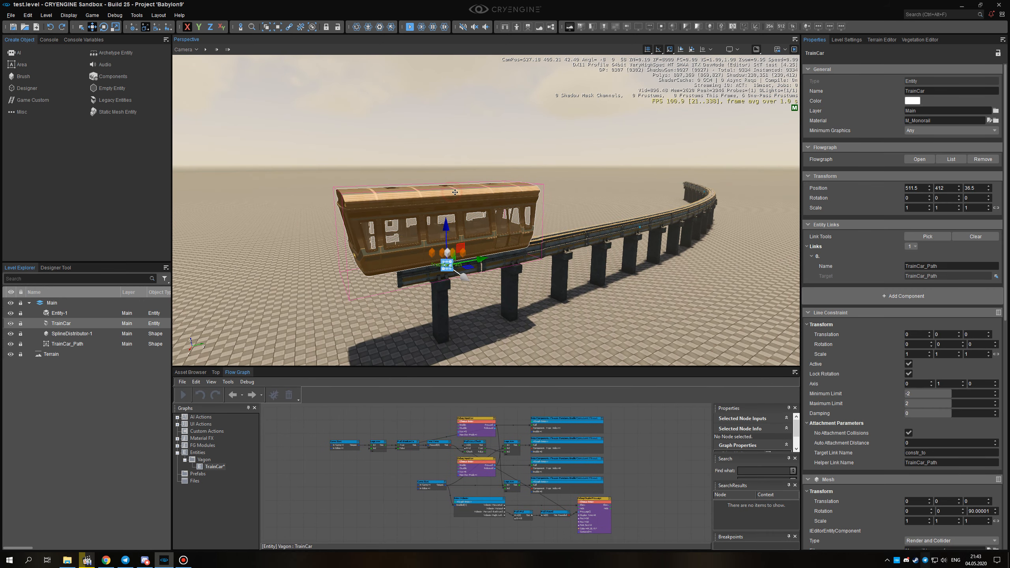
pyautogui.scroll(-12, 871, 366)
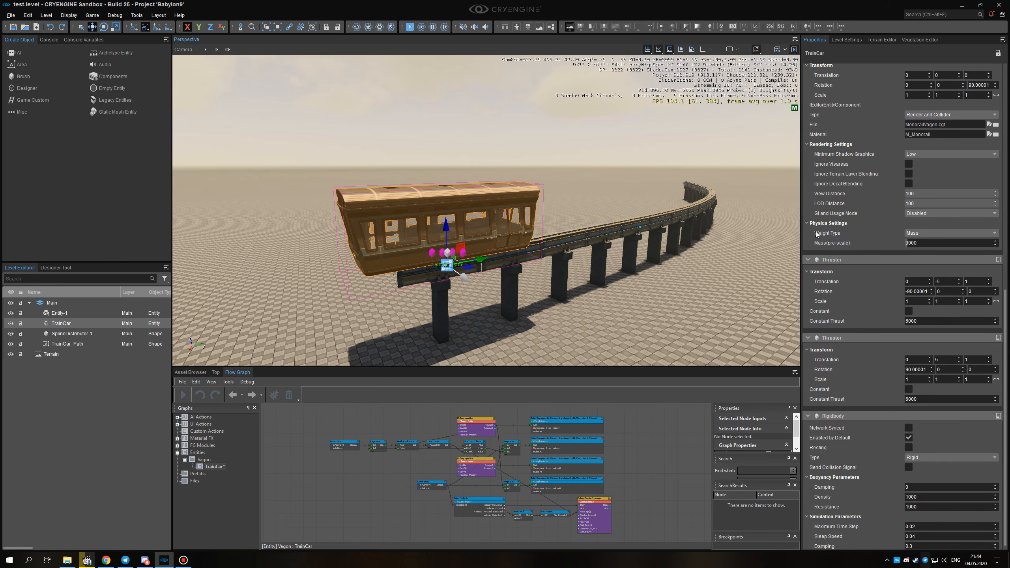
pyautogui.scroll(-1, 866, 390)
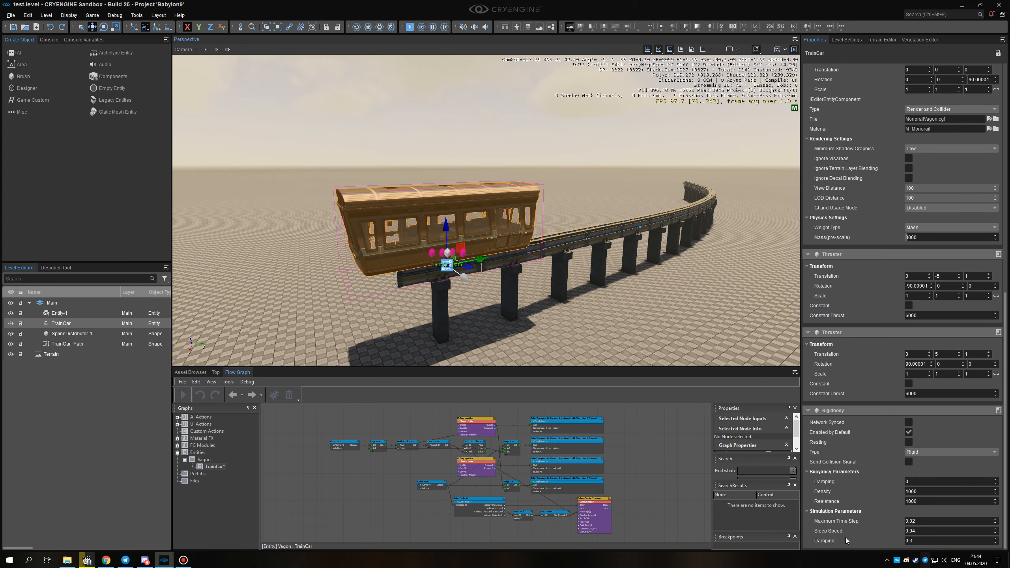
pyautogui.moveTo(564, 269); pyautogui.dragTo(572, 275, button='right')
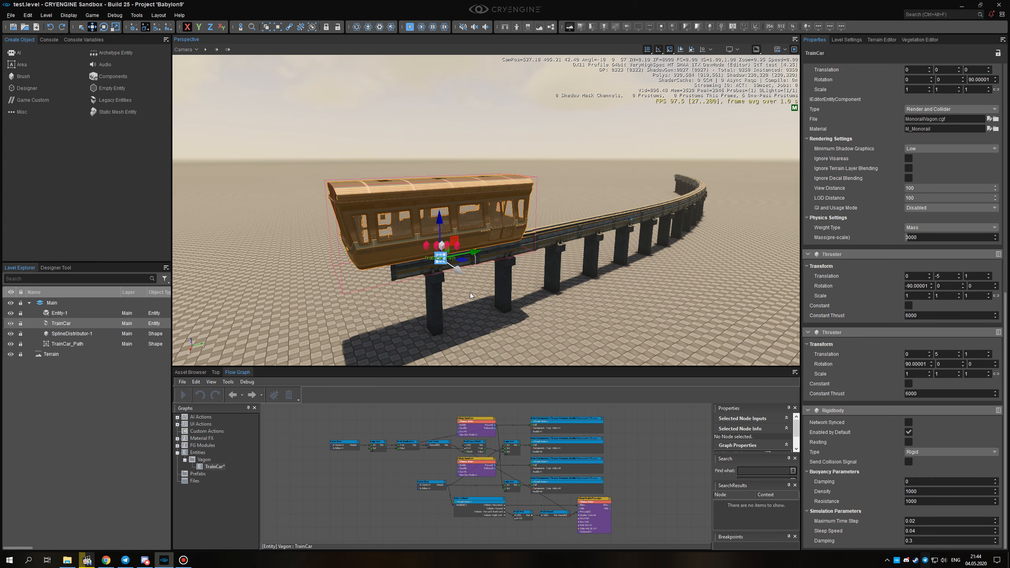
pyautogui.moveTo(468, 295); pyautogui.dragTo(467, 151, button='right')
pyautogui.moveTo(566, 200); pyautogui.dragTo(584, 291, button='middle')
pyautogui.moveTo(585, 292); pyautogui.dragTo(592, 301, button='right')
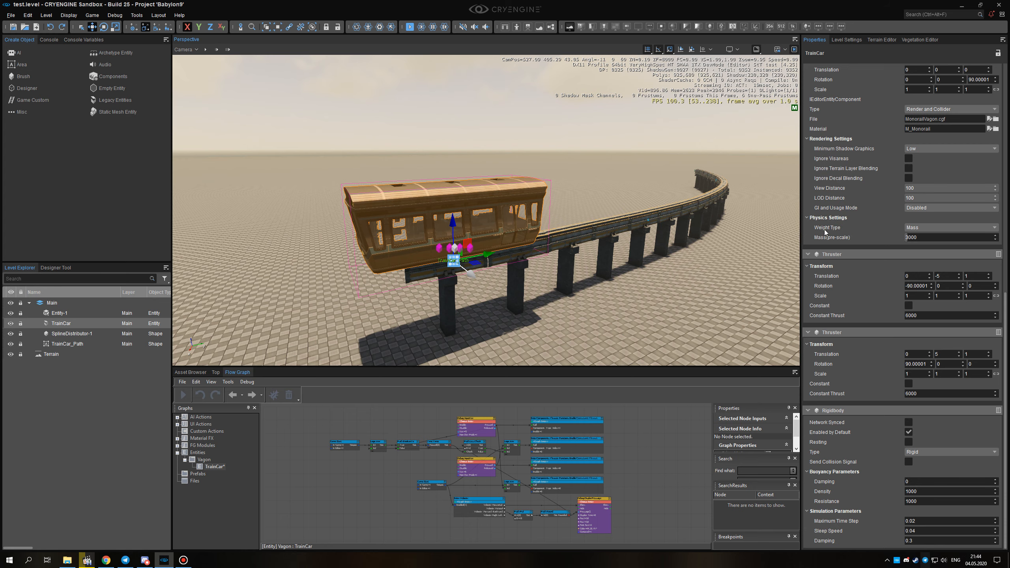
pyautogui.moveTo(621, 275); pyautogui.dragTo(580, 313, button='right')
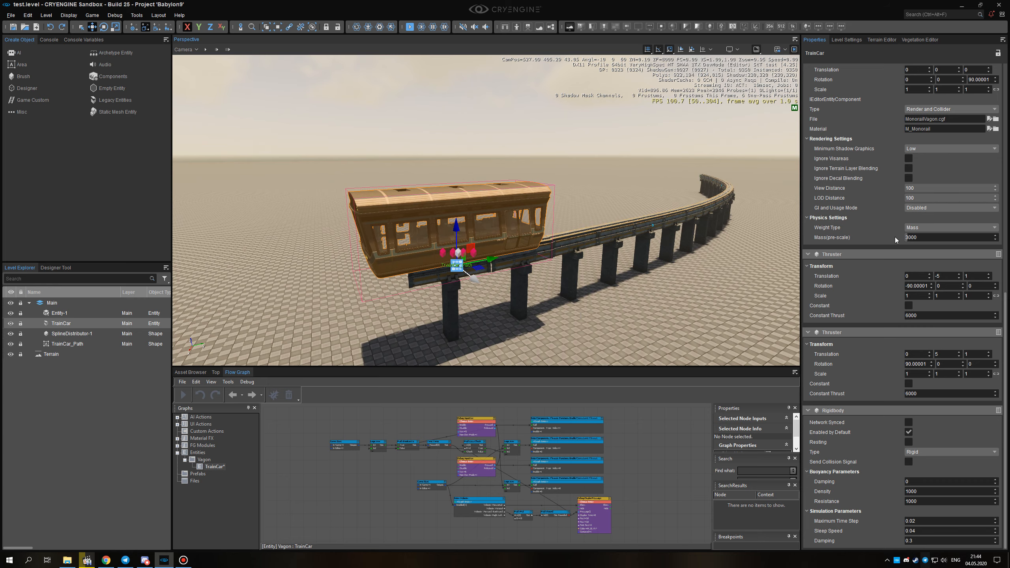
pyautogui.moveTo(640, 229)
pyautogui.keyDown('alt'); pyautogui.mouseDown(button='middle')
pyautogui.moveTo(926, 220)
pyautogui.moveTo(642, 226)
pyautogui.mouseUp(button='middle'); pyautogui.keyUp('alt')
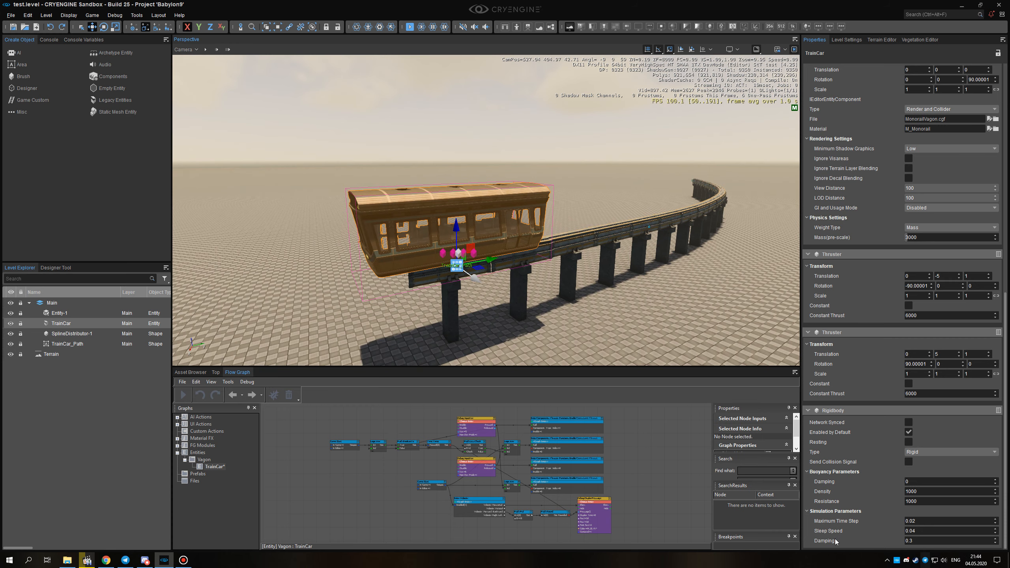
# Set the Damping in TrainCar's Rigidbody Simulation Parameters to 0 and deselect the car.
pyautogui.keyDown('alt'); pyautogui.moveTo(611, 284); pyautogui.dragTo(566, 292, button='middle'); pyautogui.keyUp('alt')
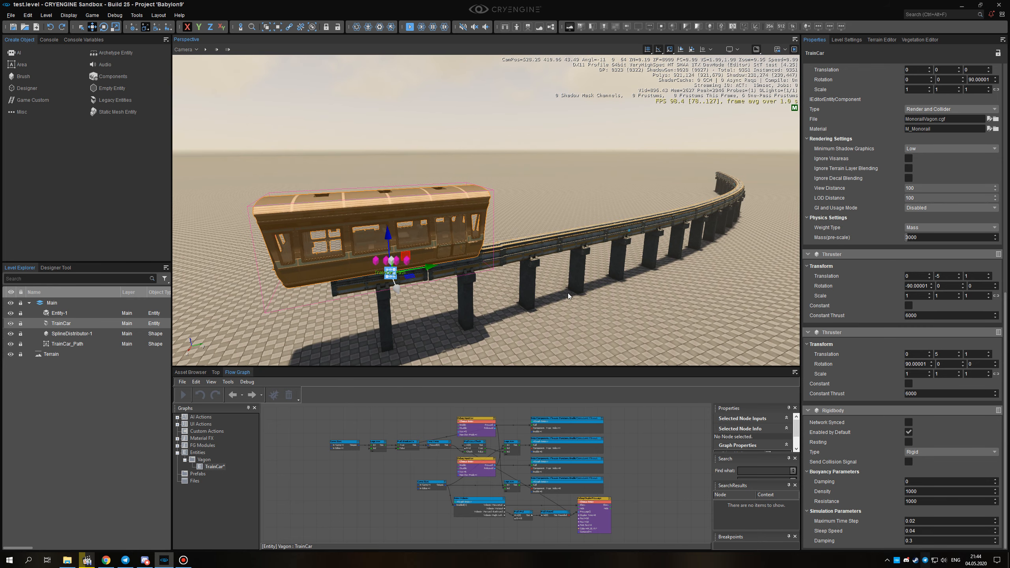
pyautogui.keyDown('alt'); pyautogui.moveTo(630, 326); pyautogui.dragTo(642, 338, button='middle'); pyautogui.keyUp('alt')
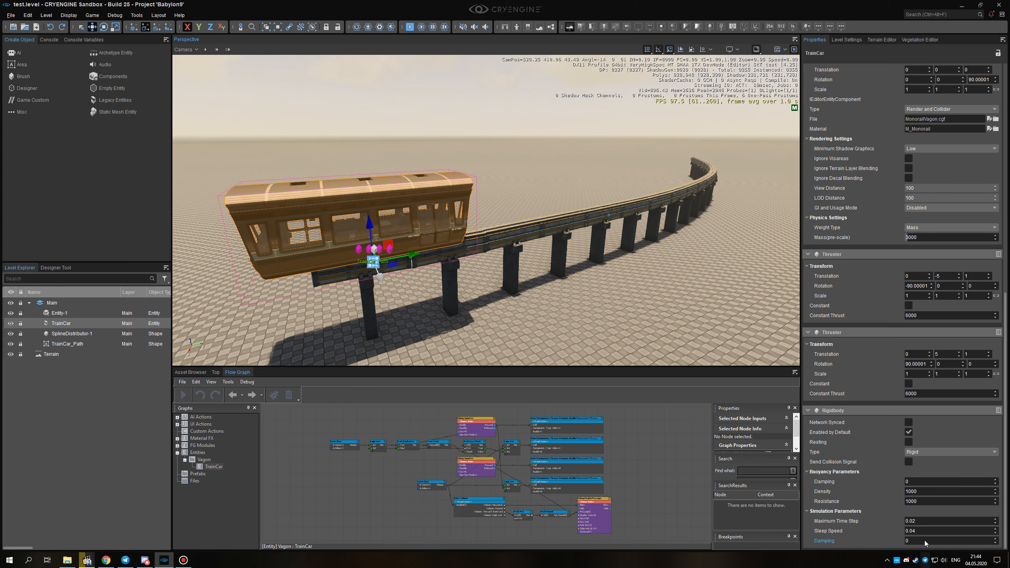
pyautogui.moveTo(650, 266); pyautogui.dragTo(638, 290, button='right')
pyautogui.click(489, 84)
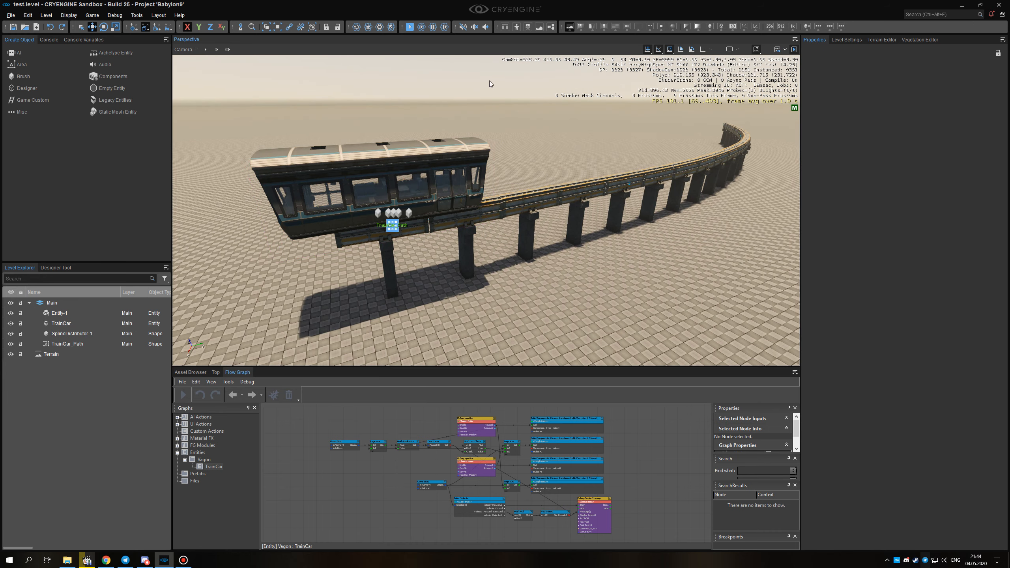
# Run the physics simulation, follow TrainCar along the track to check its motion without damping, and stop the simulation.
pyautogui.click(421, 27)
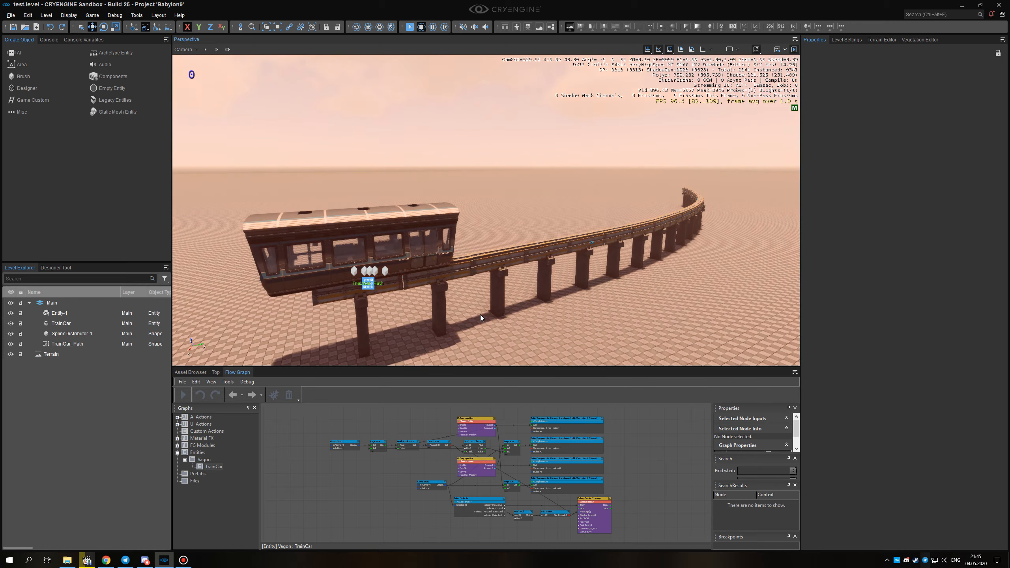
pyautogui.press('e')
pyautogui.press('d')
pyautogui.press('w')
pyautogui.moveTo(496, 323); pyautogui.dragTo(373, 289, button='right')
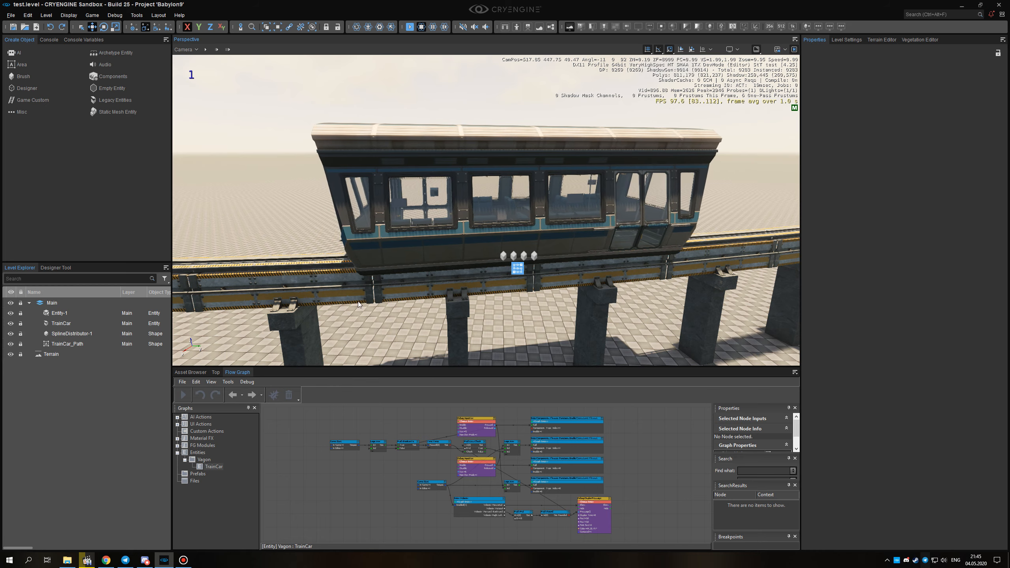
pyautogui.moveTo(398, 294); pyautogui.dragTo(417, 296, button='right')
pyautogui.moveTo(476, 316); pyautogui.dragTo(676, 332, button='right')
pyautogui.press('a')
pyautogui.press('w')
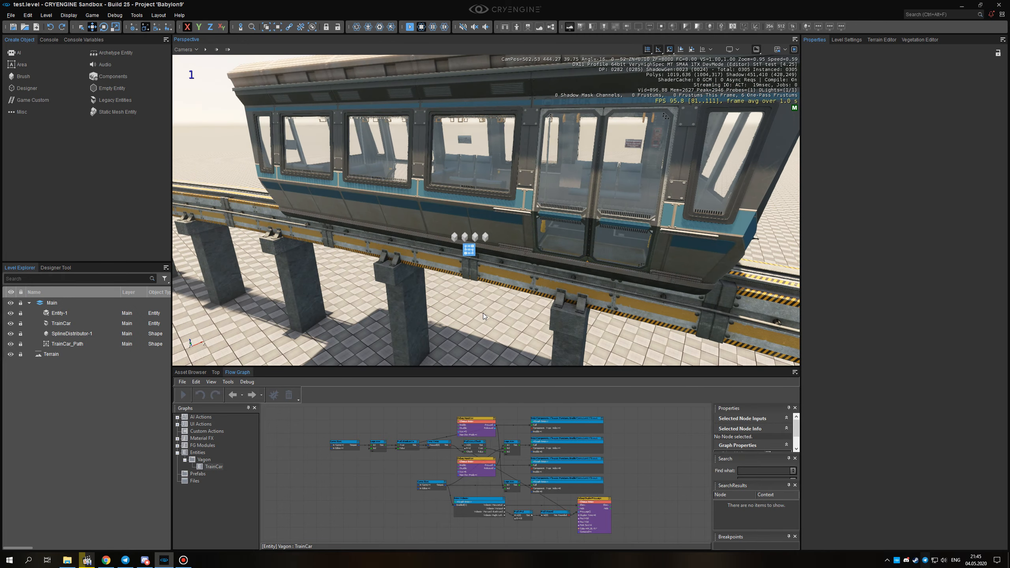
pyautogui.moveTo(502, 322); pyautogui.dragTo(490, 299, button='right')
pyautogui.press('s')
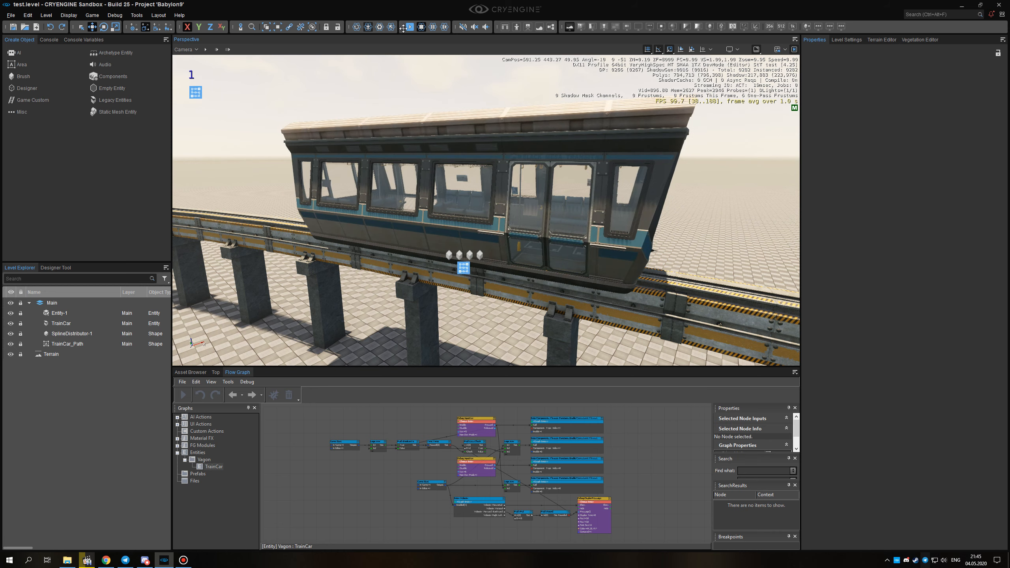
pyautogui.click(421, 26)
# Select TrainCar, set its Rigidbody simulation Damping to 0.3, and bring the whole car into view.
pyautogui.moveTo(491, 250); pyautogui.dragTo(673, 241, button='right')
pyautogui.click(384, 193)
pyautogui.scroll(-15, 866, 483)
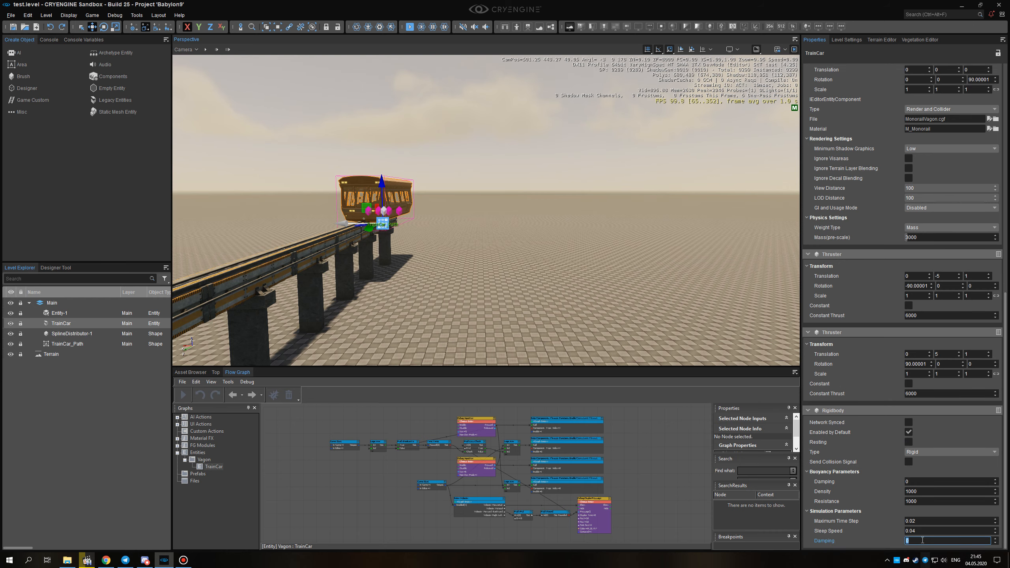
pyautogui.moveTo(627, 341); pyautogui.dragTo(330, 352, button='right')
pyautogui.press('w')
pyautogui.press('d')
pyautogui.press('d')
pyautogui.moveTo(557, 293); pyautogui.dragTo(491, 272, button='right')
pyautogui.press('s')
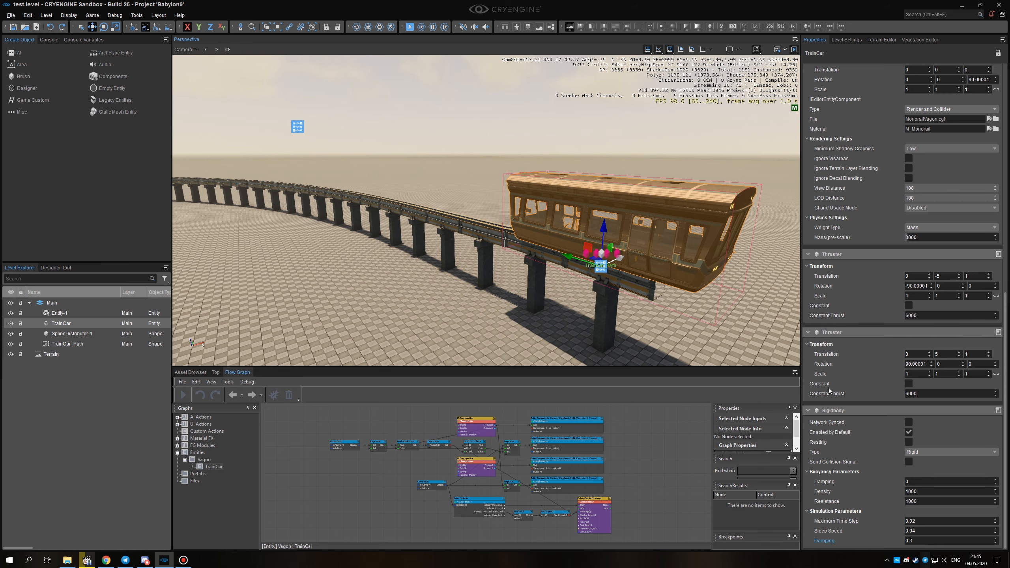
# Review TrainCar's Line Constraint, Mesh, Thruster and Rigidbody settings, and deselect the car.
pyautogui.moveTo(629, 319); pyautogui.dragTo(647, 321, button='right')
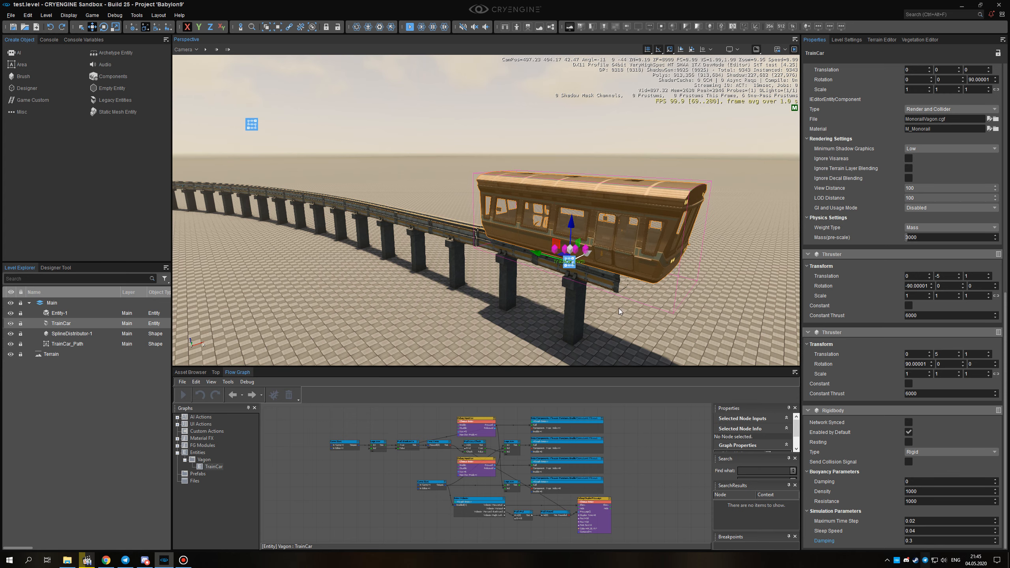
pyautogui.moveTo(677, 335); pyautogui.dragTo(675, 333, button='right')
pyautogui.moveTo(553, 322); pyautogui.dragTo(553, 322, button='right')
pyautogui.click(553, 321)
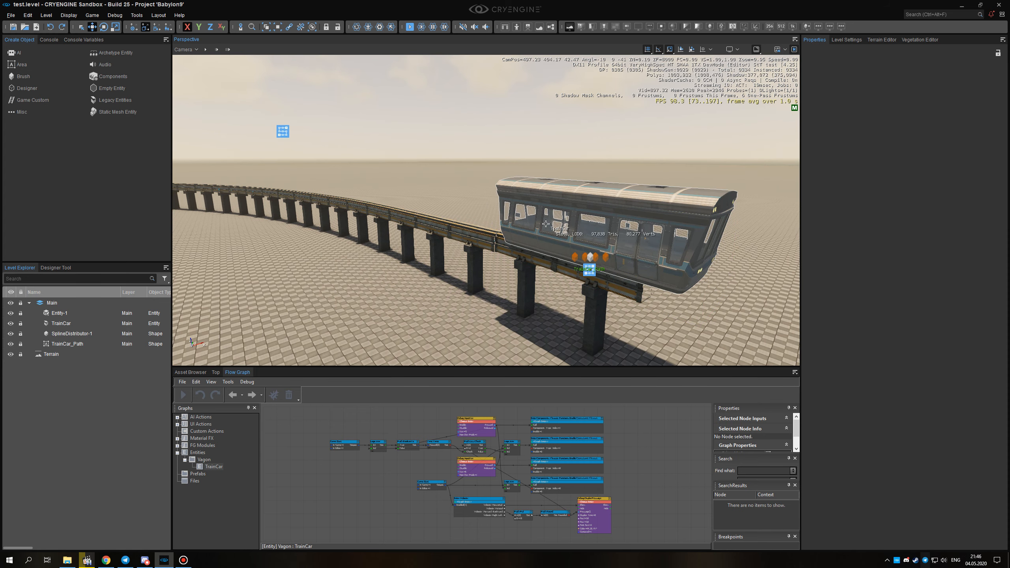
pyautogui.click(524, 227)
pyautogui.scroll(-6, 866, 389)
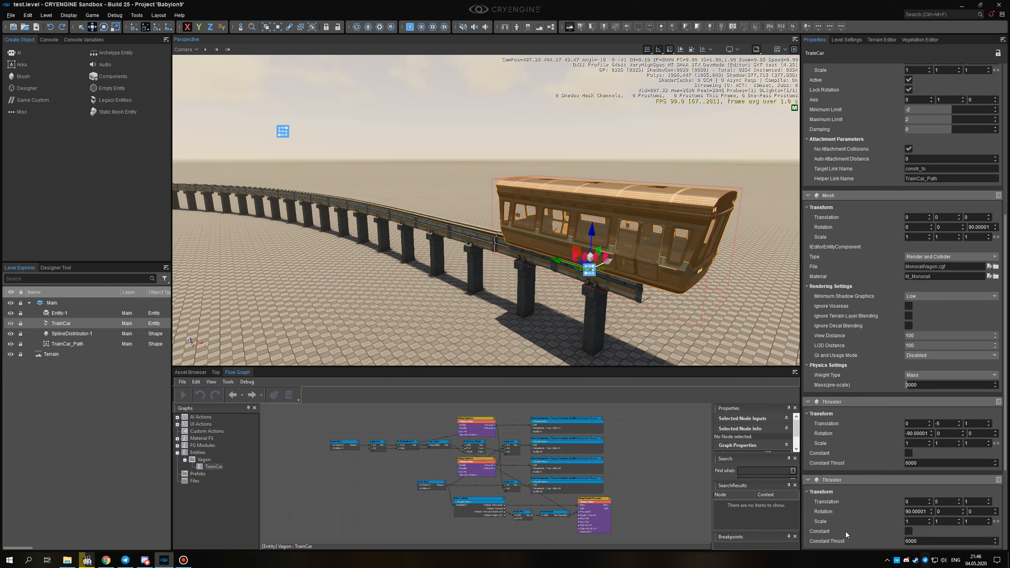
pyautogui.scroll(-1, 836, 463)
pyautogui.moveTo(421, 91); pyautogui.dragTo(396, 57, button='right')
pyautogui.click(421, 91)
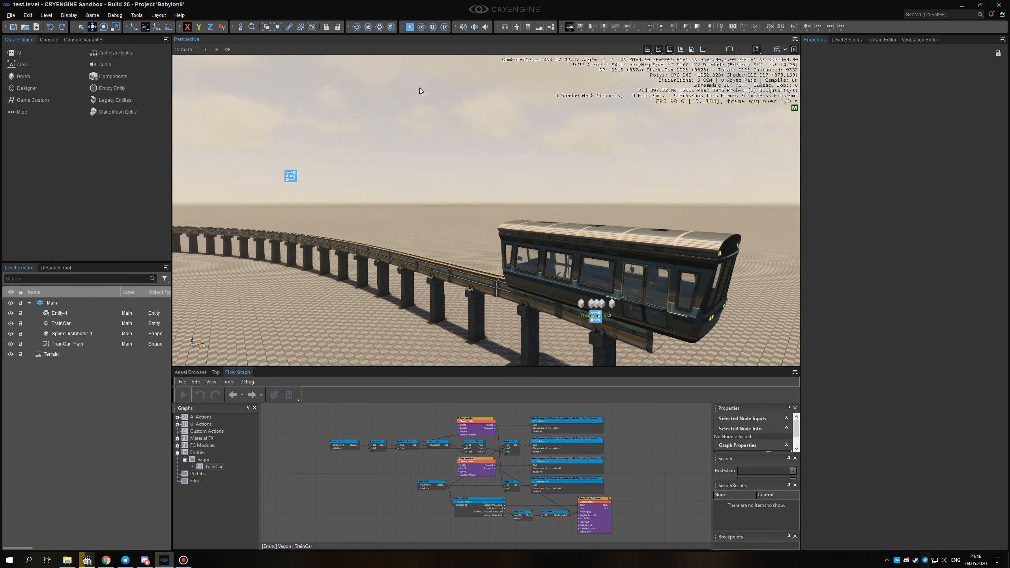
# Restart the physics simulation and follow TrainCar along the curved track to check how damping slows it.
pyautogui.click(422, 26)
pyautogui.moveTo(459, 243); pyautogui.dragTo(516, 238, button='right')
pyautogui.press('w')
pyautogui.press('a')
pyautogui.press('a')
pyautogui.press('a')
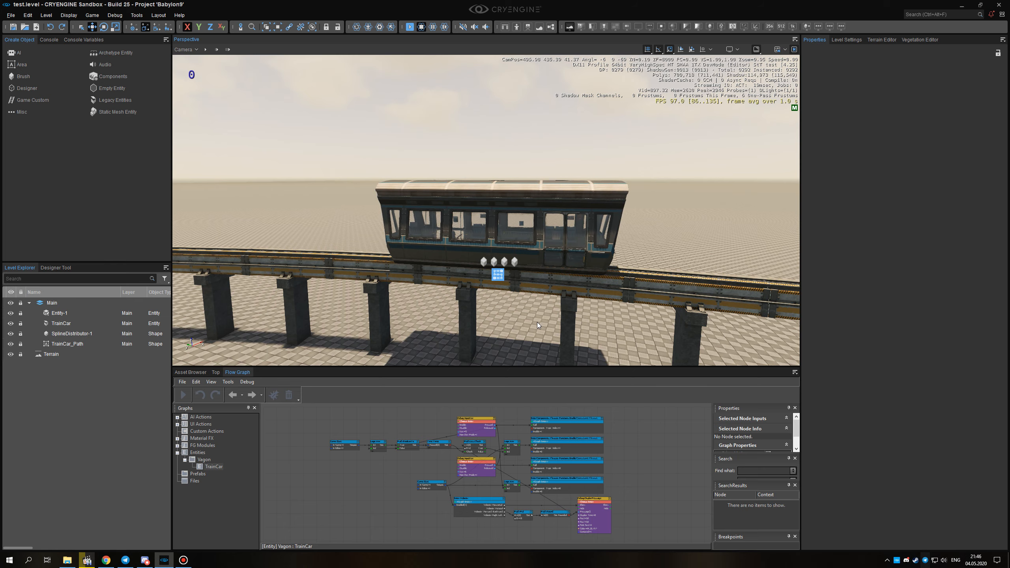
pyautogui.press('d')
pyautogui.moveTo(536, 322); pyautogui.dragTo(516, 322, button='right')
pyautogui.press('w')
pyautogui.press('a')
pyautogui.press('s')
pyautogui.press('d')
pyautogui.press('a')
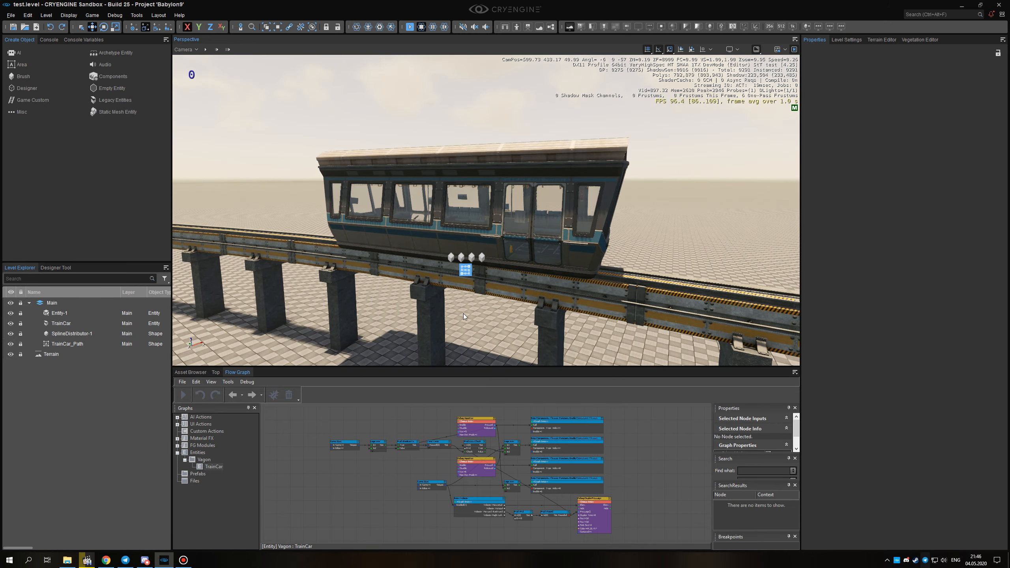
# Drive TrainCar further with its thrusters while watching the on-screen speed value, and stop the simulation.
pyautogui.moveTo(472, 322)
pyautogui.mouseDown(button='right')
pyautogui.moveTo(541, 328)
pyautogui.moveTo(478, 322)
pyautogui.moveTo(491, 327)
pyautogui.mouseUp(button='right')
pyautogui.press('e')
pyautogui.press('a')
pyautogui.press('w')
pyautogui.press('s')
pyautogui.press('q')
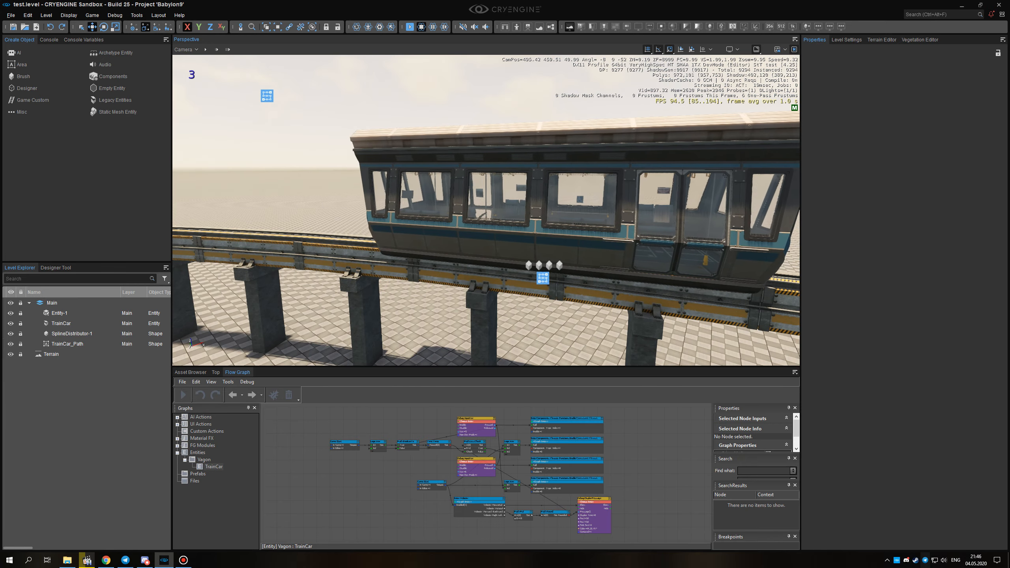
pyautogui.moveTo(496, 203); pyautogui.dragTo(457, 225, button='right')
pyautogui.click(422, 27)
# Look over the parked train car at the start of the track together with the whole monorail curve.
pyautogui.press('w')
pyautogui.scroll(2, 604, 196)
pyautogui.press('d')
pyautogui.press('s')
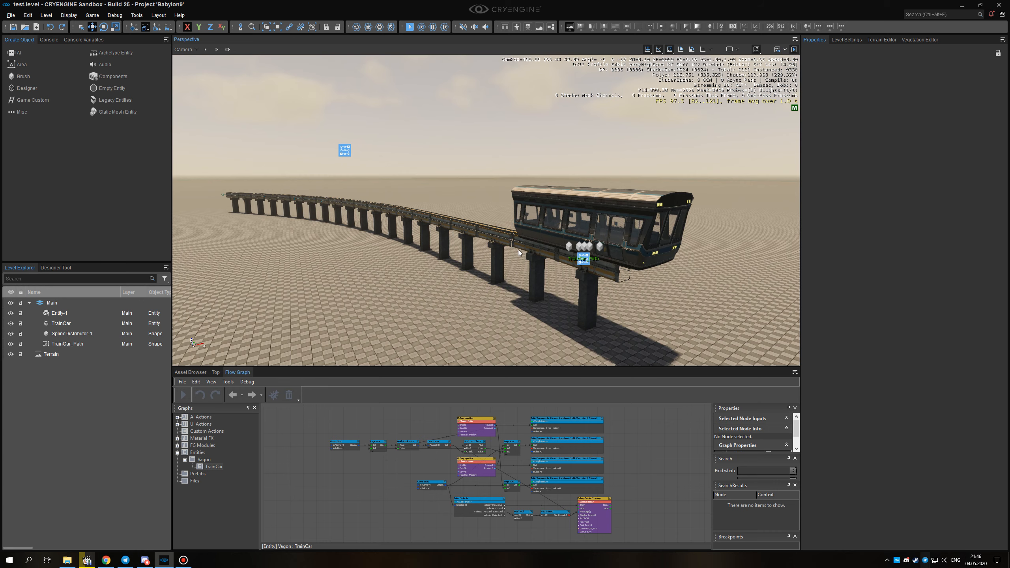
pyautogui.moveTo(530, 308); pyautogui.dragTo(517, 304, button='right')
pyautogui.press('w')
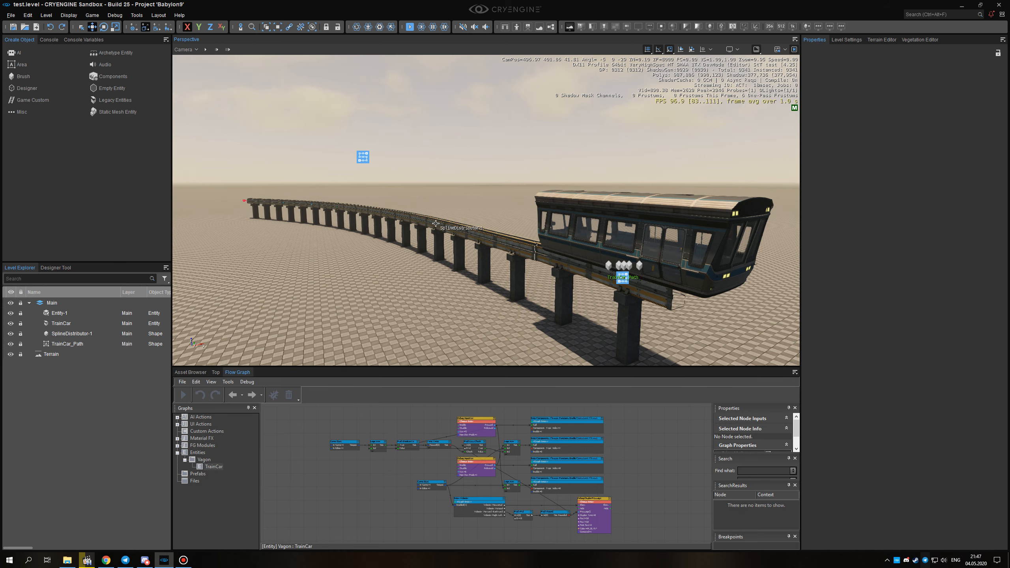
pyautogui.moveTo(436, 224); pyautogui.dragTo(479, 270, button='right')
pyautogui.moveTo(647, 460); pyautogui.dragTo(646, 457, button='right')
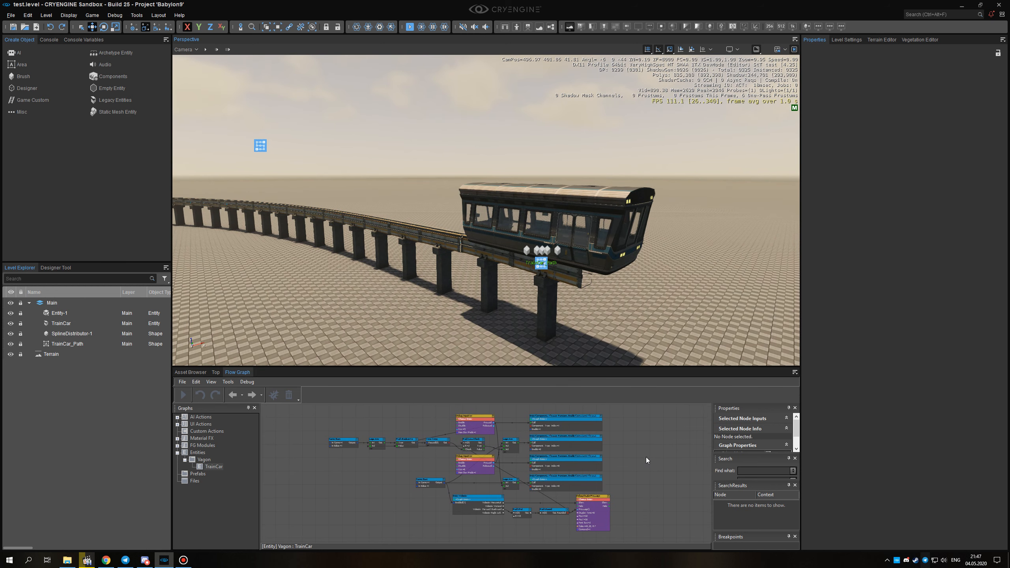
pyautogui.moveTo(462, 505); pyautogui.dragTo(305, 538)
pyautogui.click(372, 510)
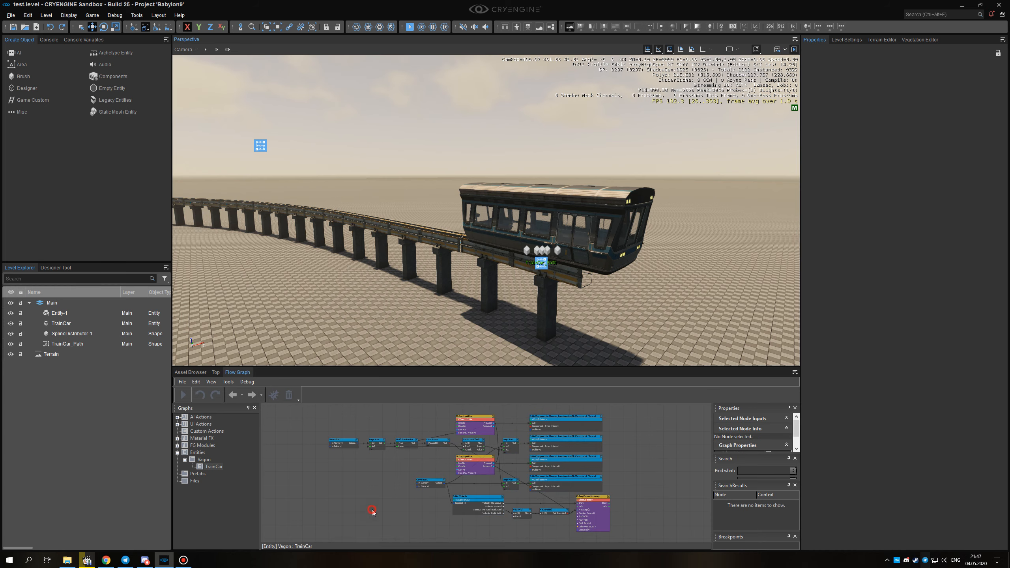
pyautogui.moveTo(493, 286); pyautogui.dragTo(425, 276, button='right')
pyautogui.press('s')
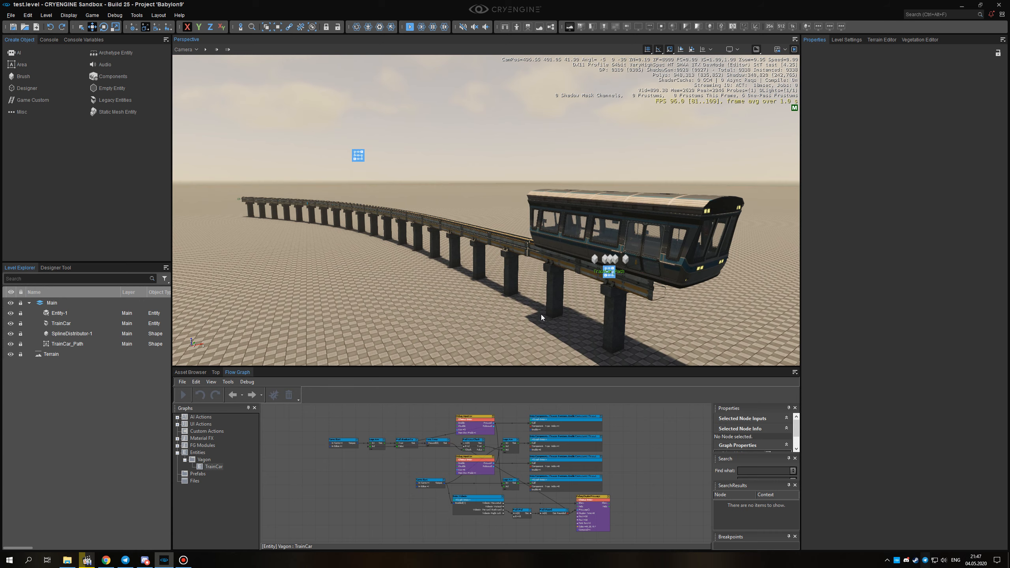
pyautogui.keyDown('alt'); pyautogui.moveTo(541, 314); pyautogui.dragTo(535, 317, button='middle'); pyautogui.keyUp('alt')
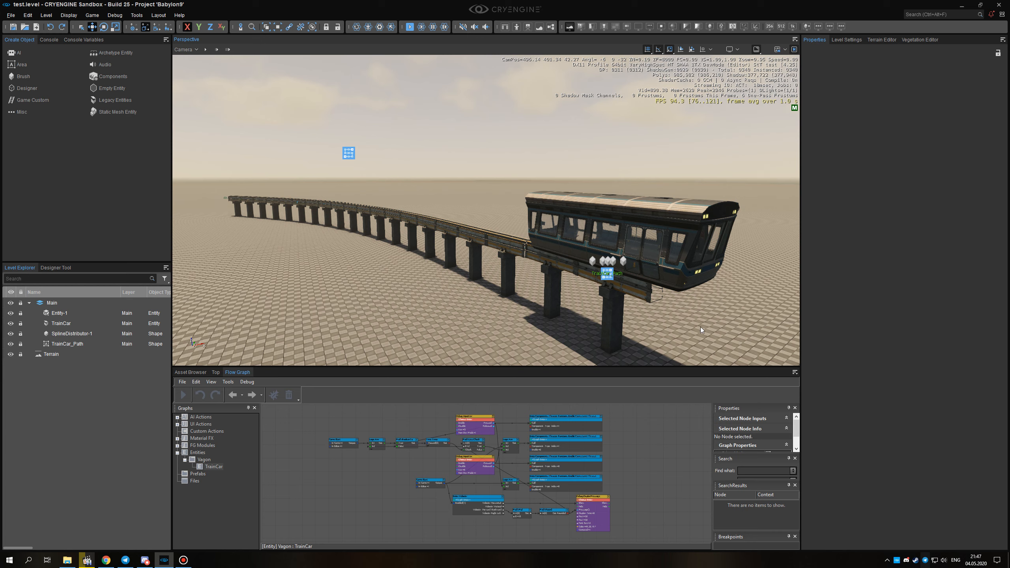
pyautogui.moveTo(660, 332); pyautogui.dragTo(659, 331, button='right')
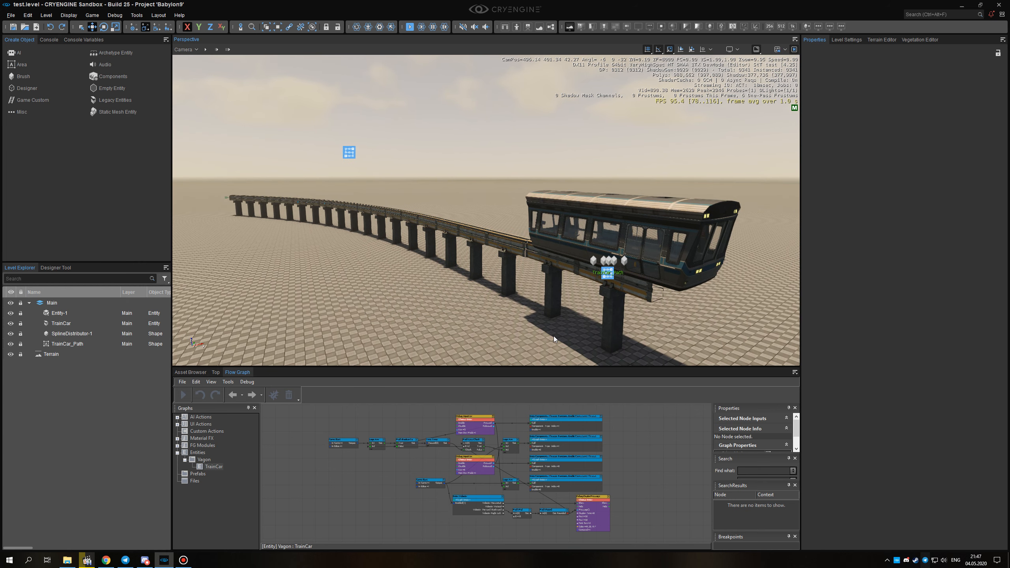